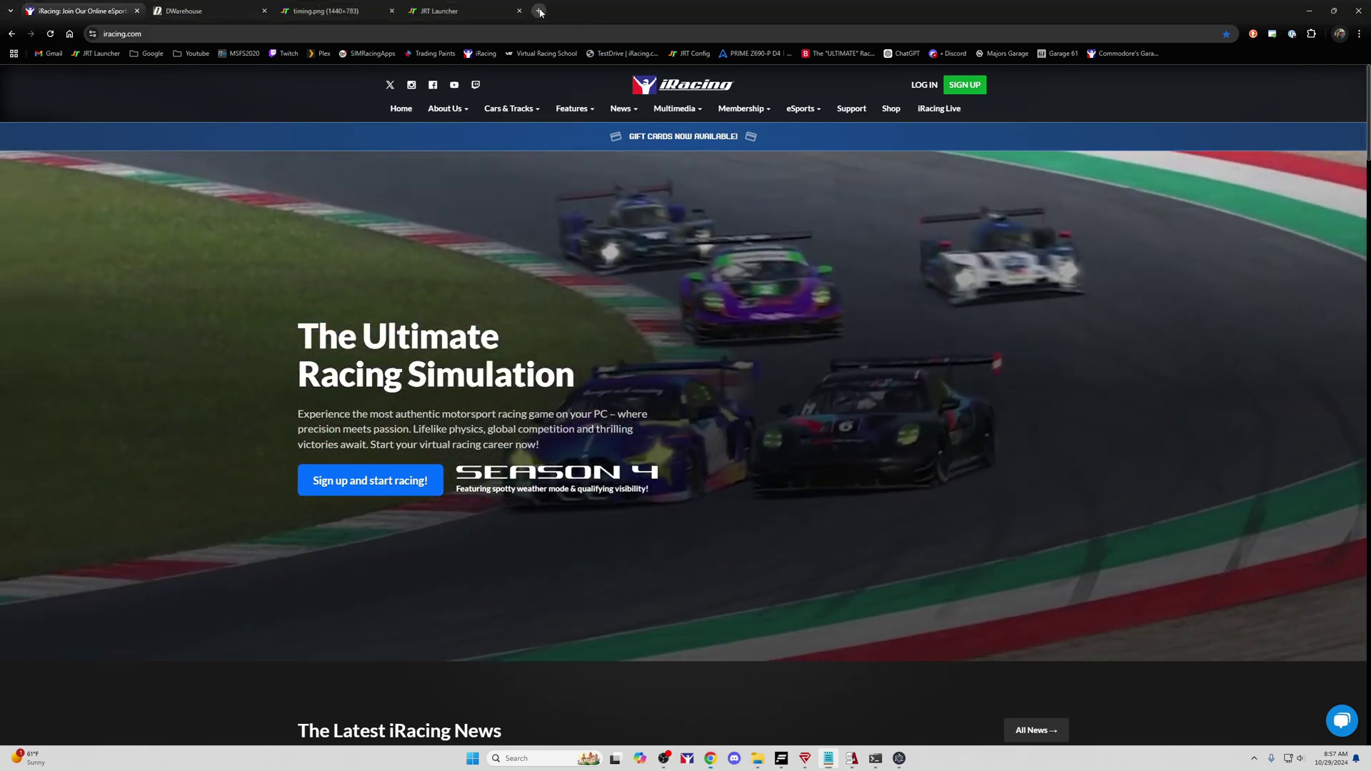
- Open VRS in a new tab, log in from Your Account, and dismiss the telemetry logger reminder
left_click(540, 11)
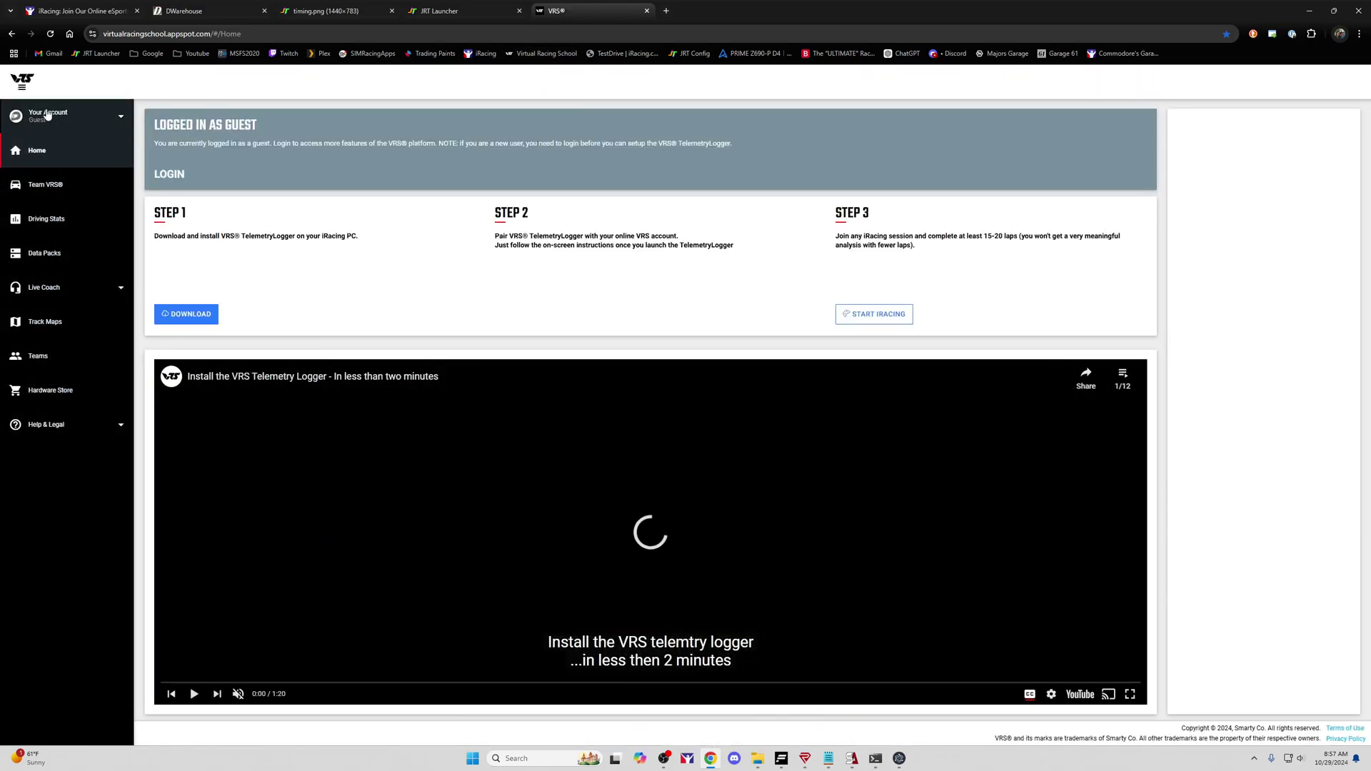
left_click(65, 117)
left_click(64, 248)
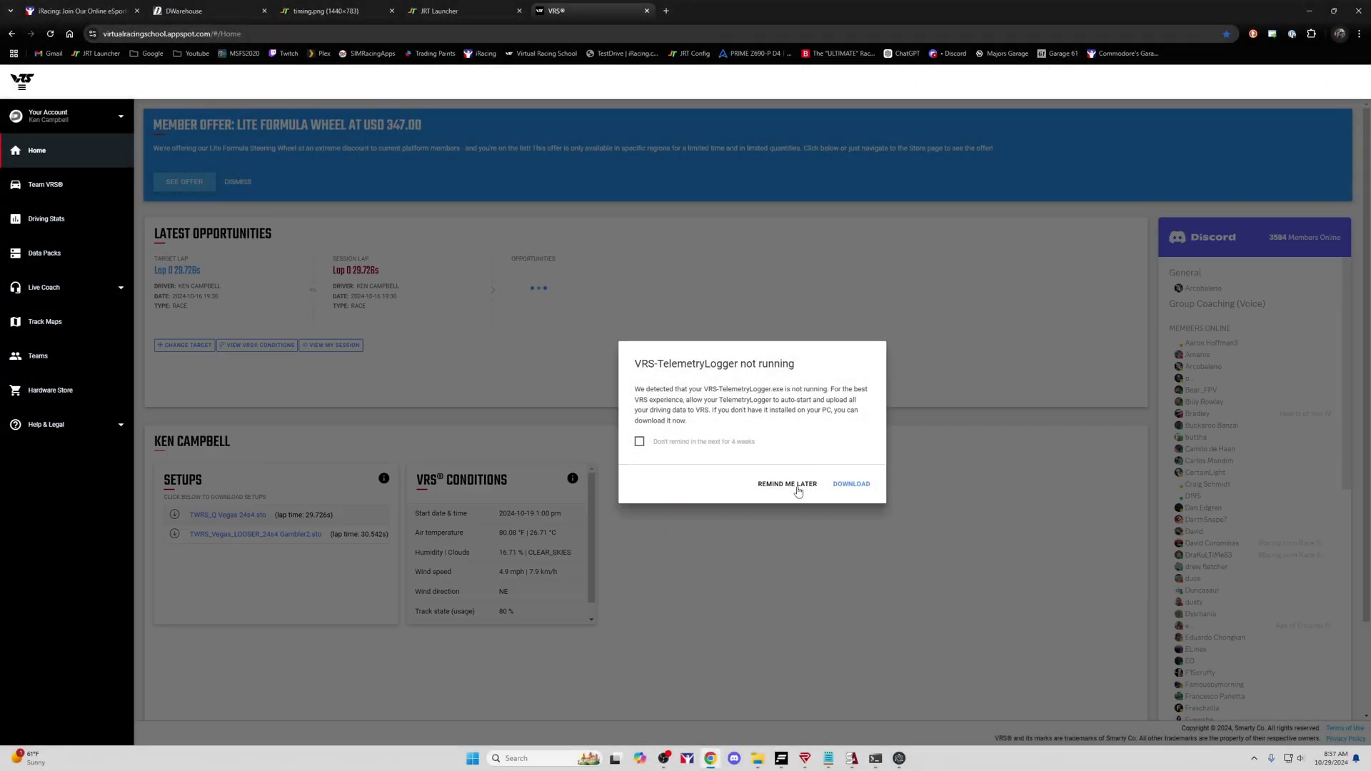
left_click(798, 485)
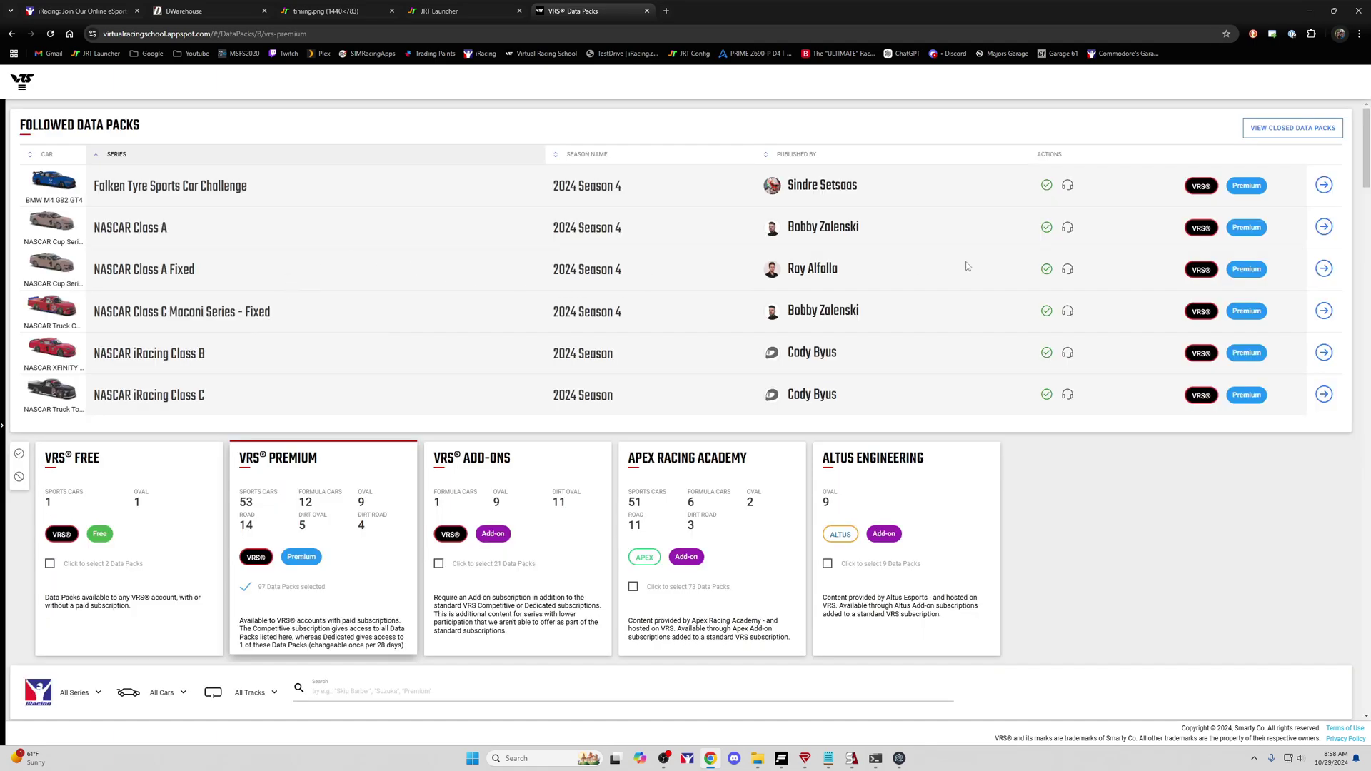
- Open the NASCAR Class A Fixed pack's week 8 Martinsville session and analyze Stint 1 lap 6
left_click(1325, 269)
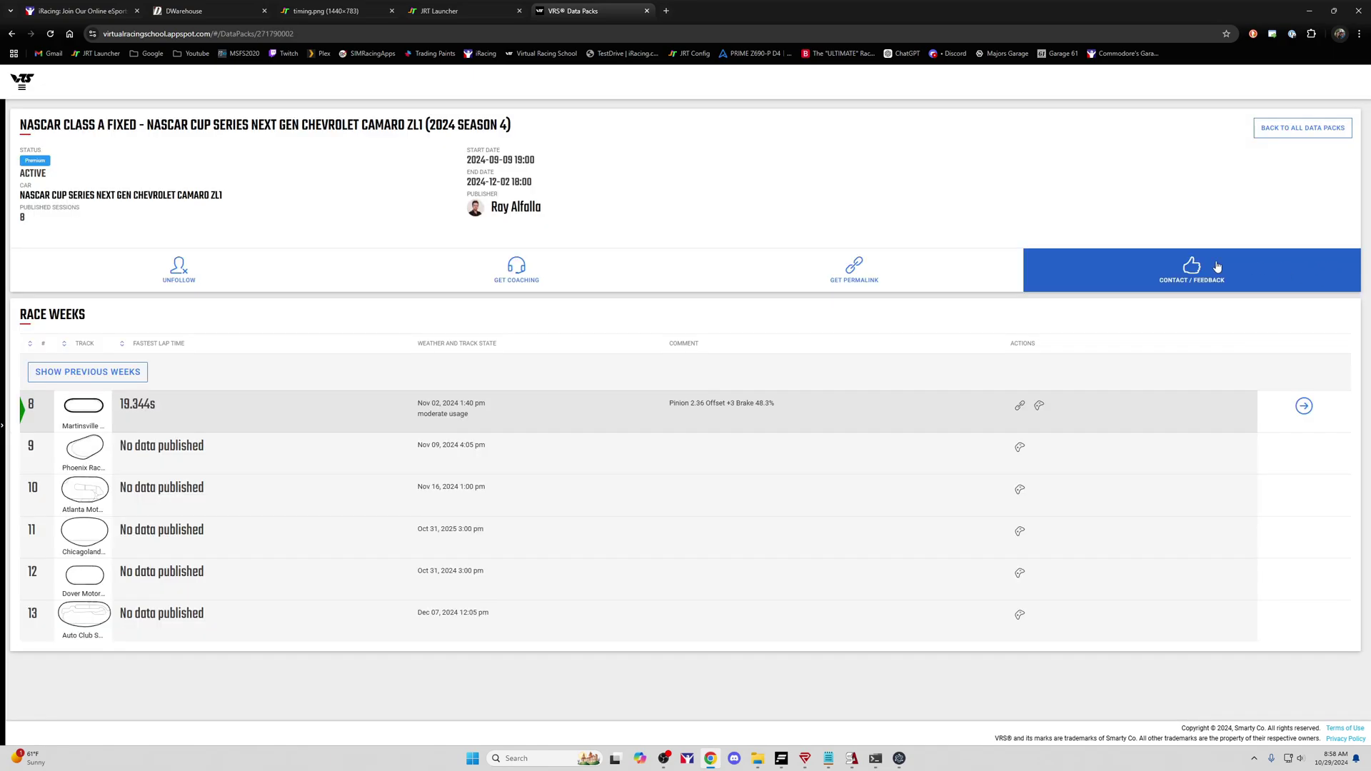
left_click(100, 371)
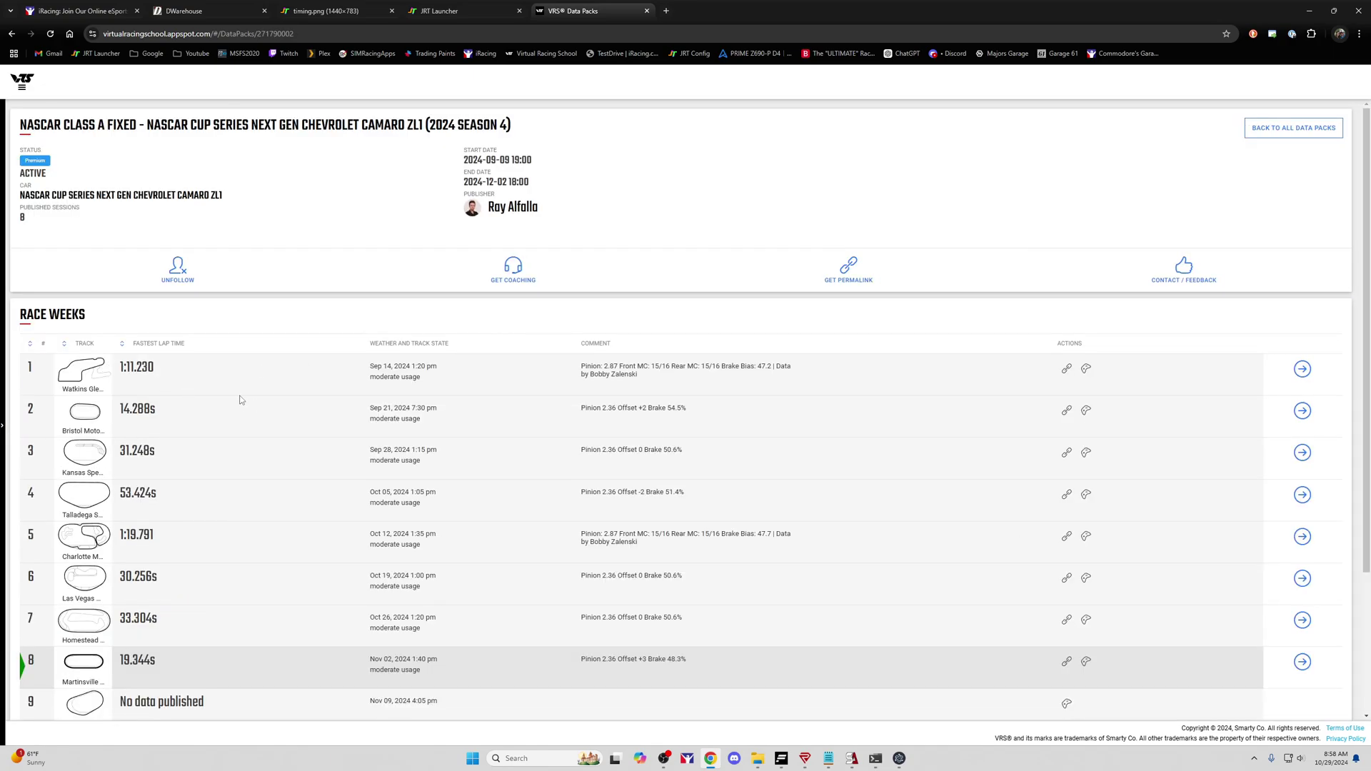
scroll(238, 371, "down", 2)
scroll(282, 425, "up", 1)
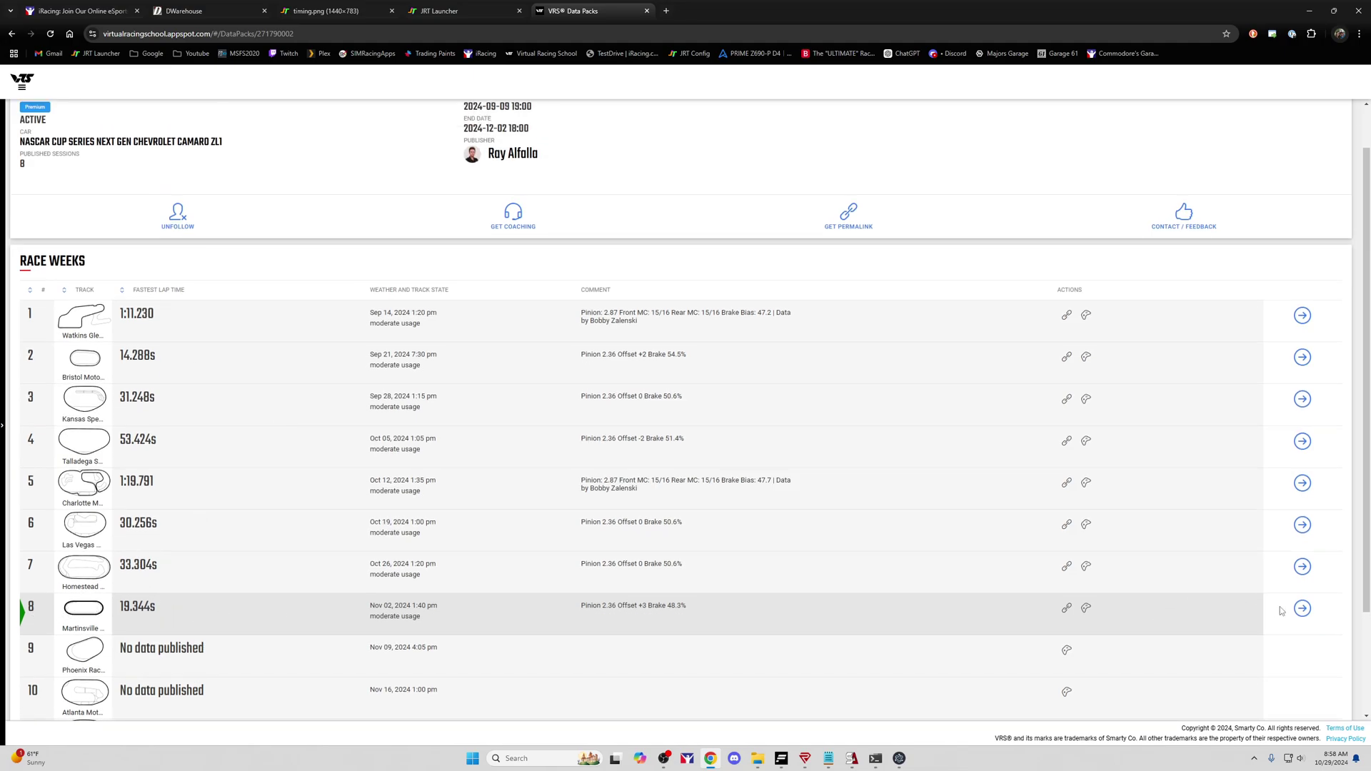
left_click(1301, 609)
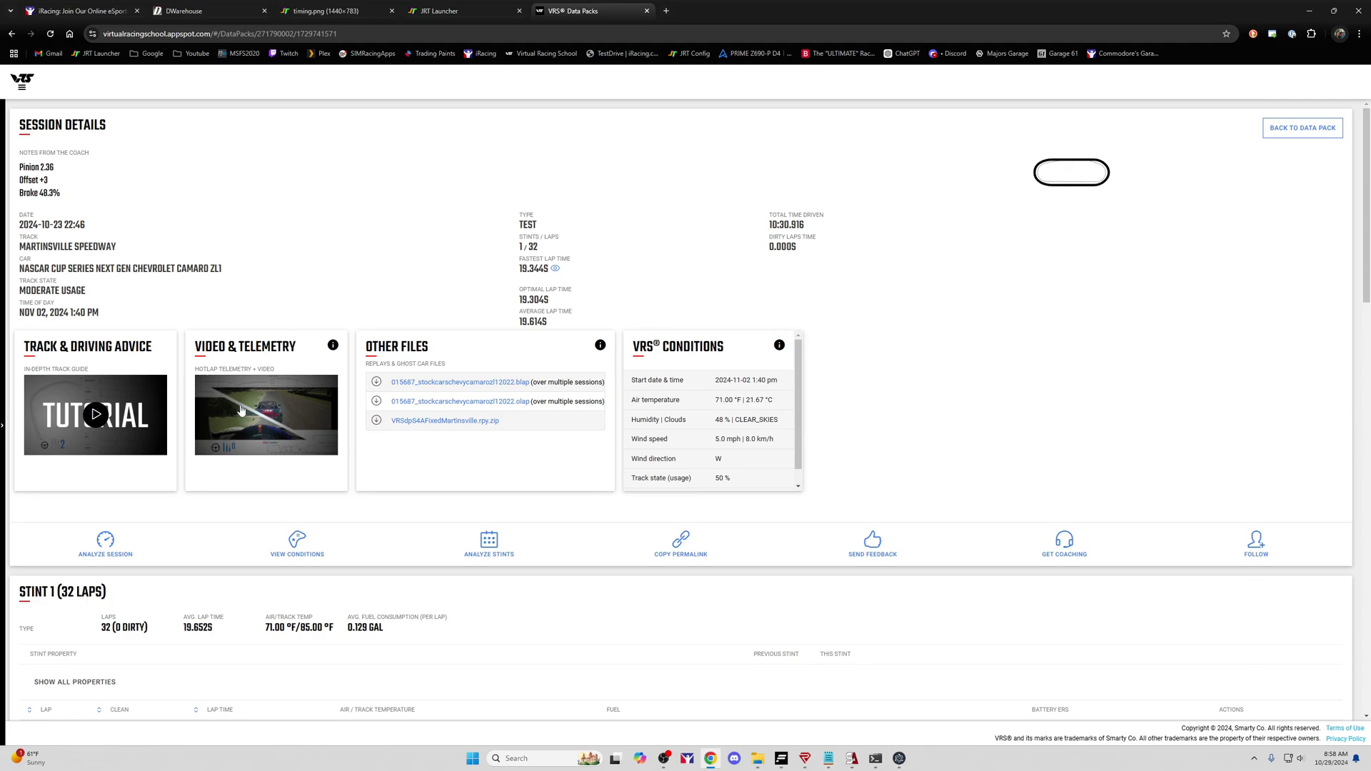
scroll(244, 473, "down", 5)
scroll(258, 471, "down", 1)
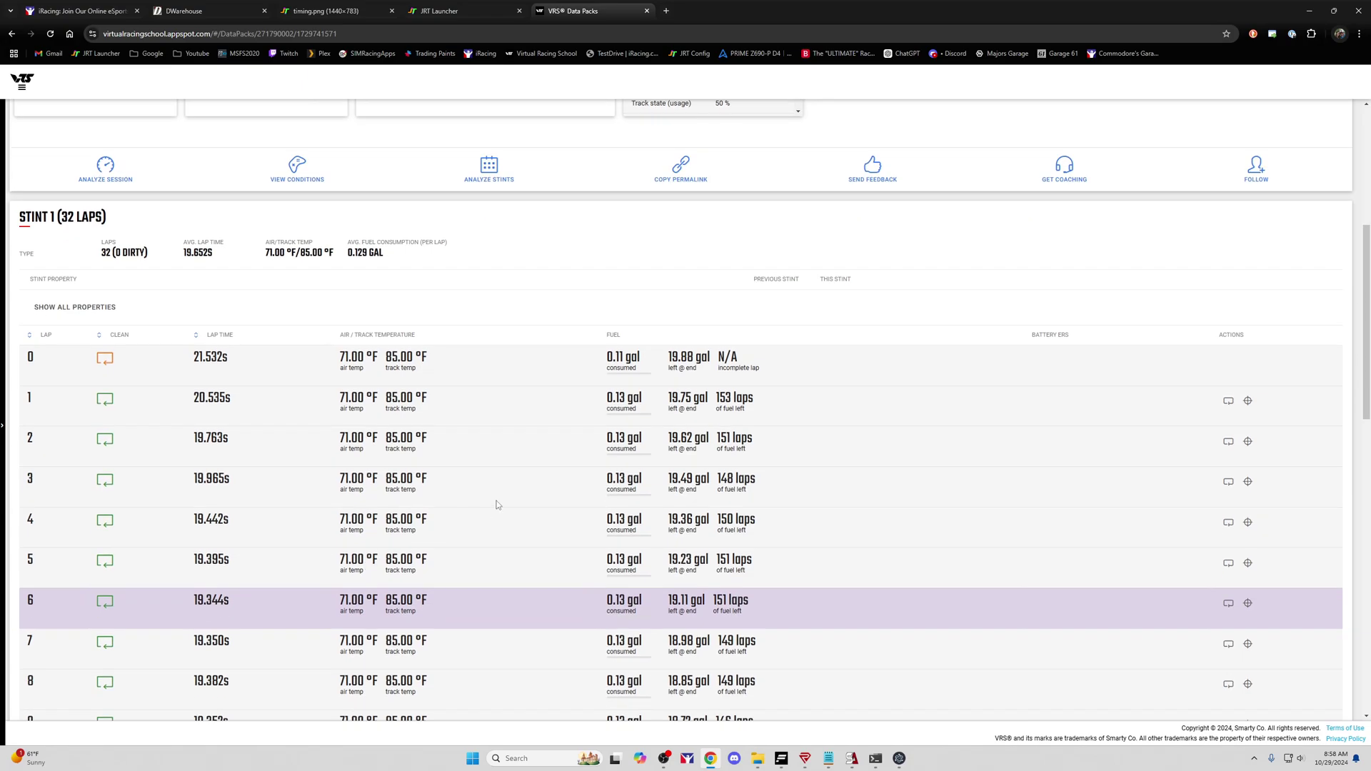
left_click(1228, 607)
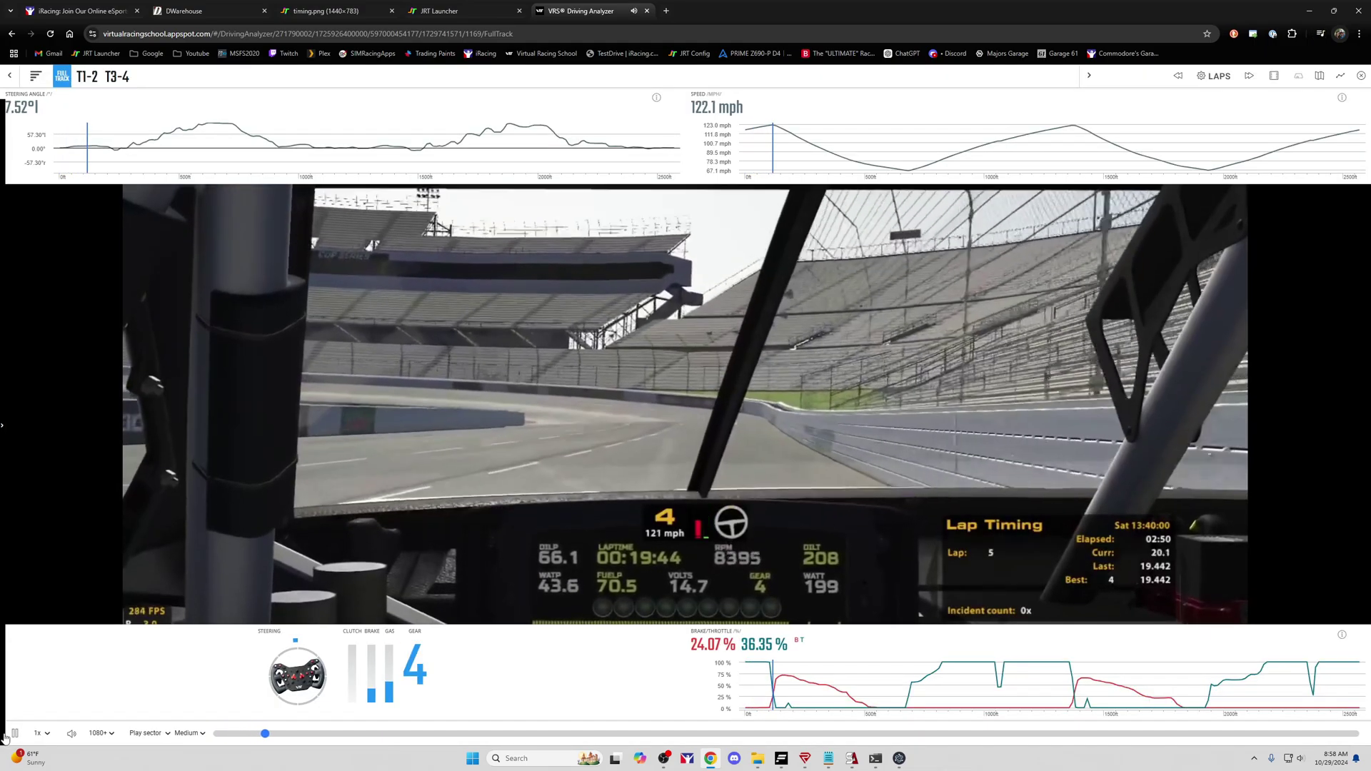
- Pause the Martinsville lap replay and switch to the track-map layout with stacked telemetry charts
left_click(13, 734)
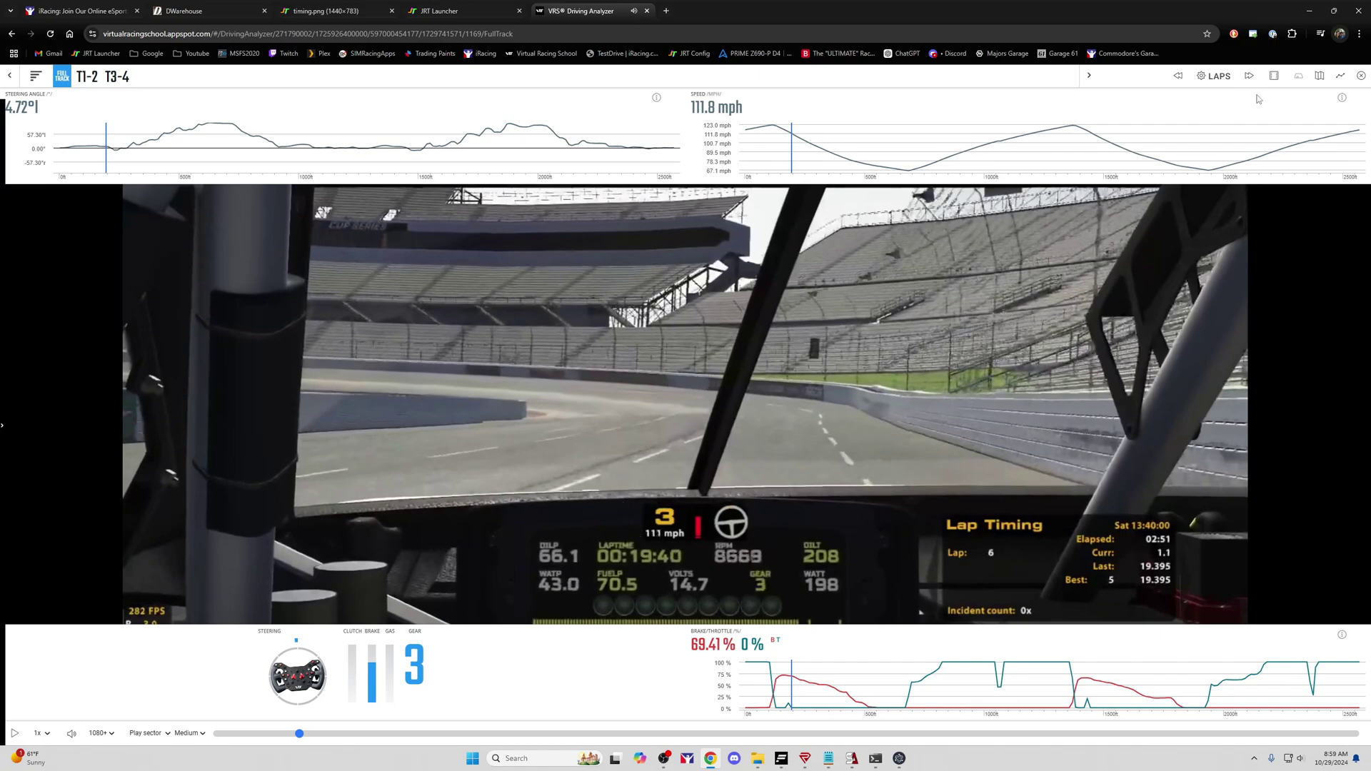
left_click(1320, 76)
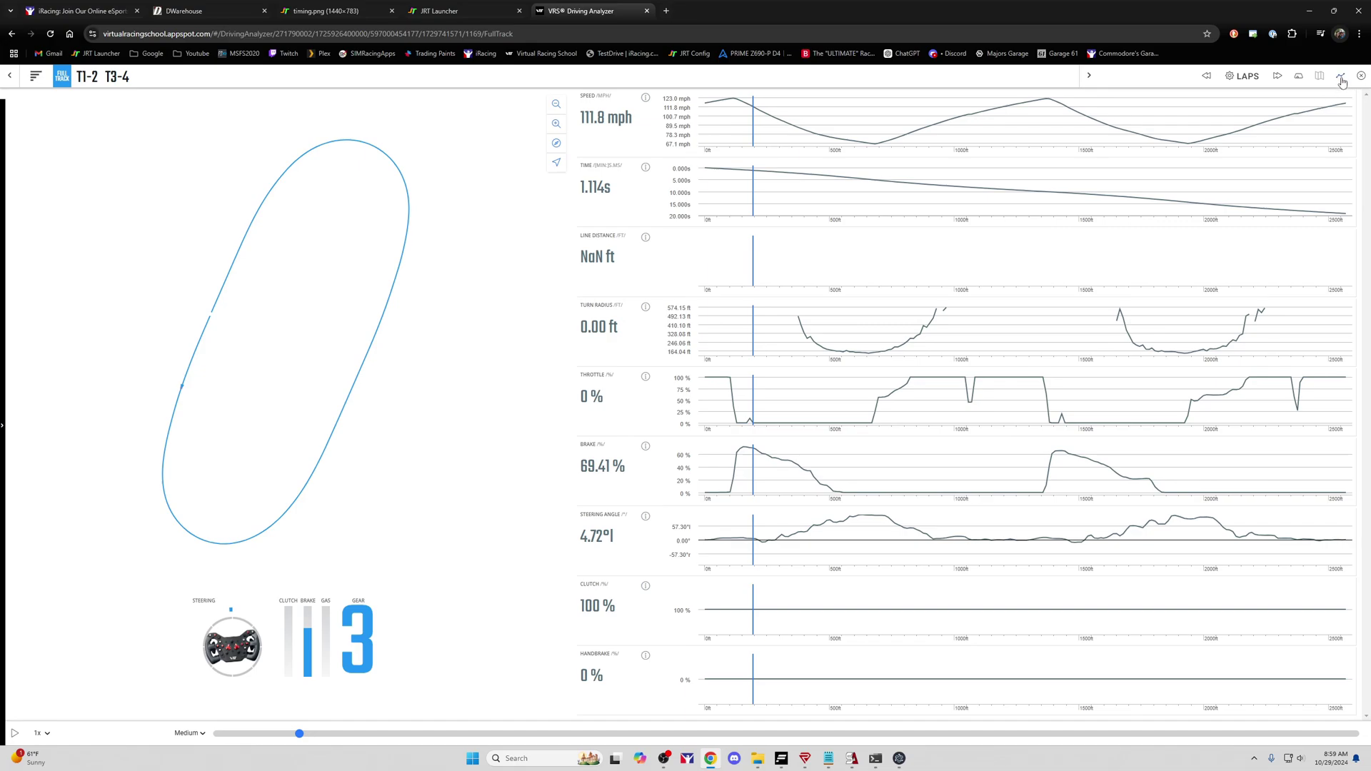
- Switch to advanced telemetry and browse Tires, Tires (Advanced), Ride Heights, Damper Histograms and Balance charts
left_click(1342, 80)
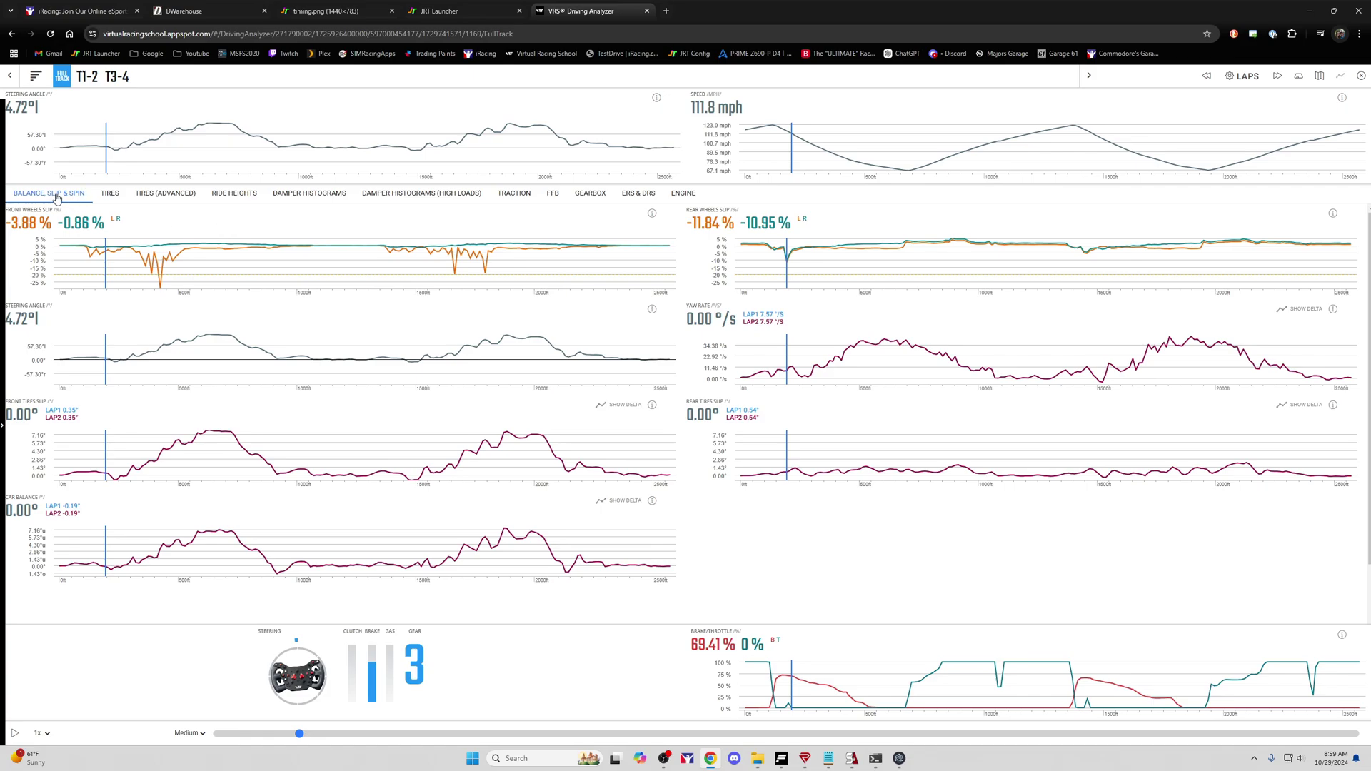
left_click(108, 198)
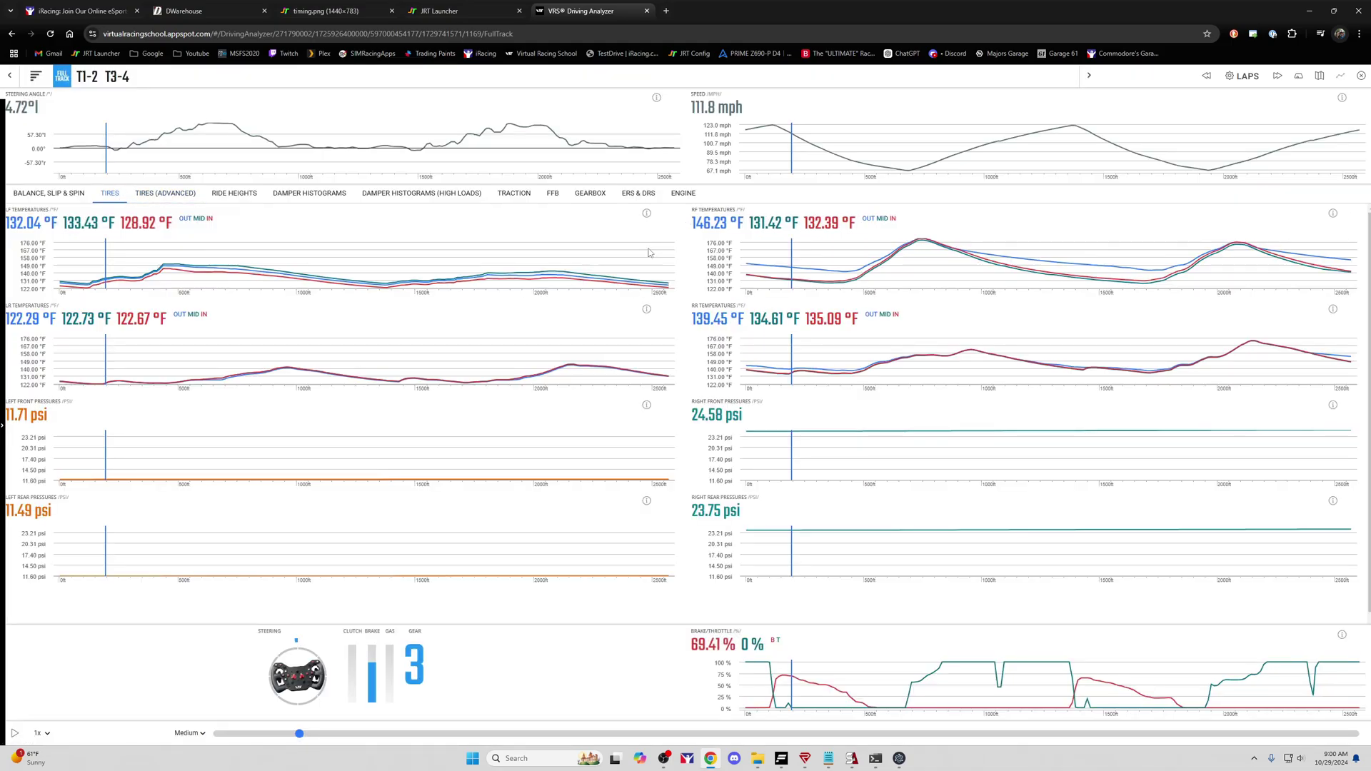
left_click(182, 198)
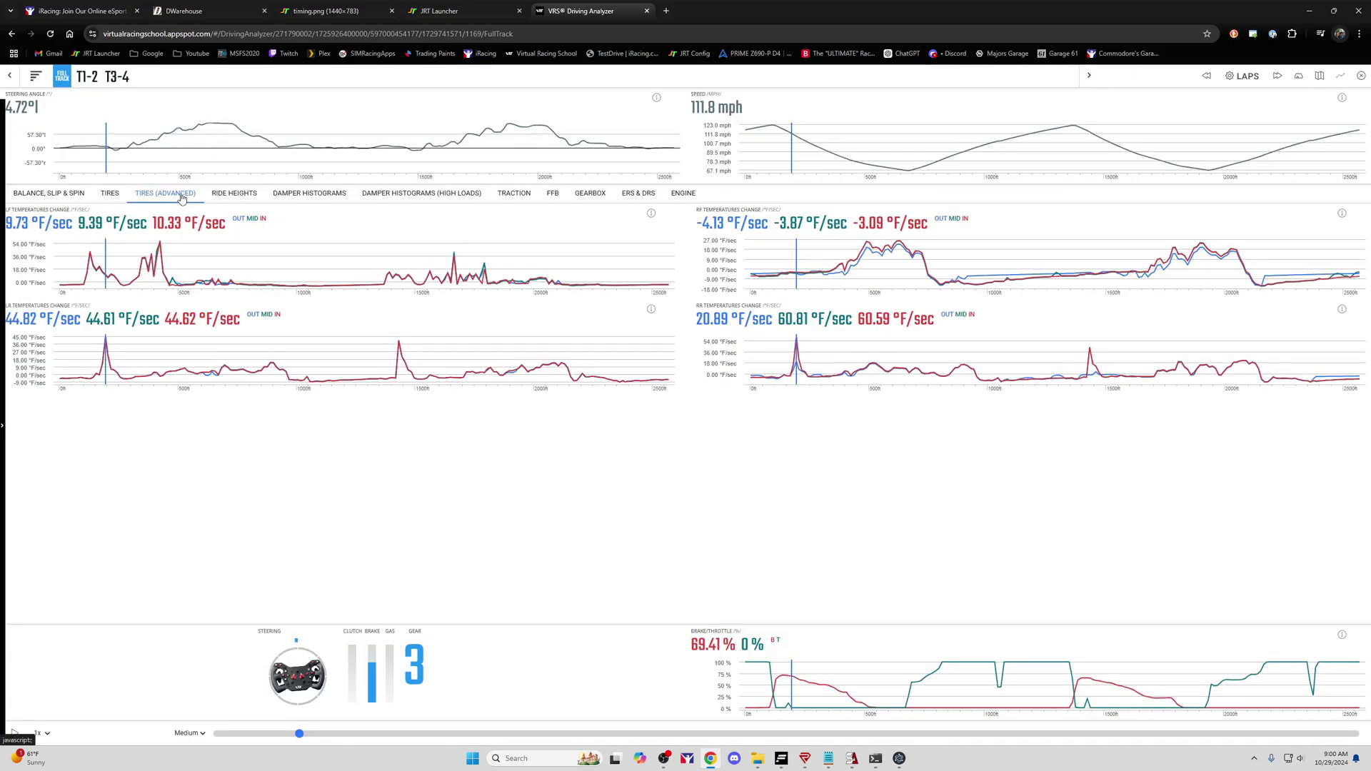
left_click(236, 198)
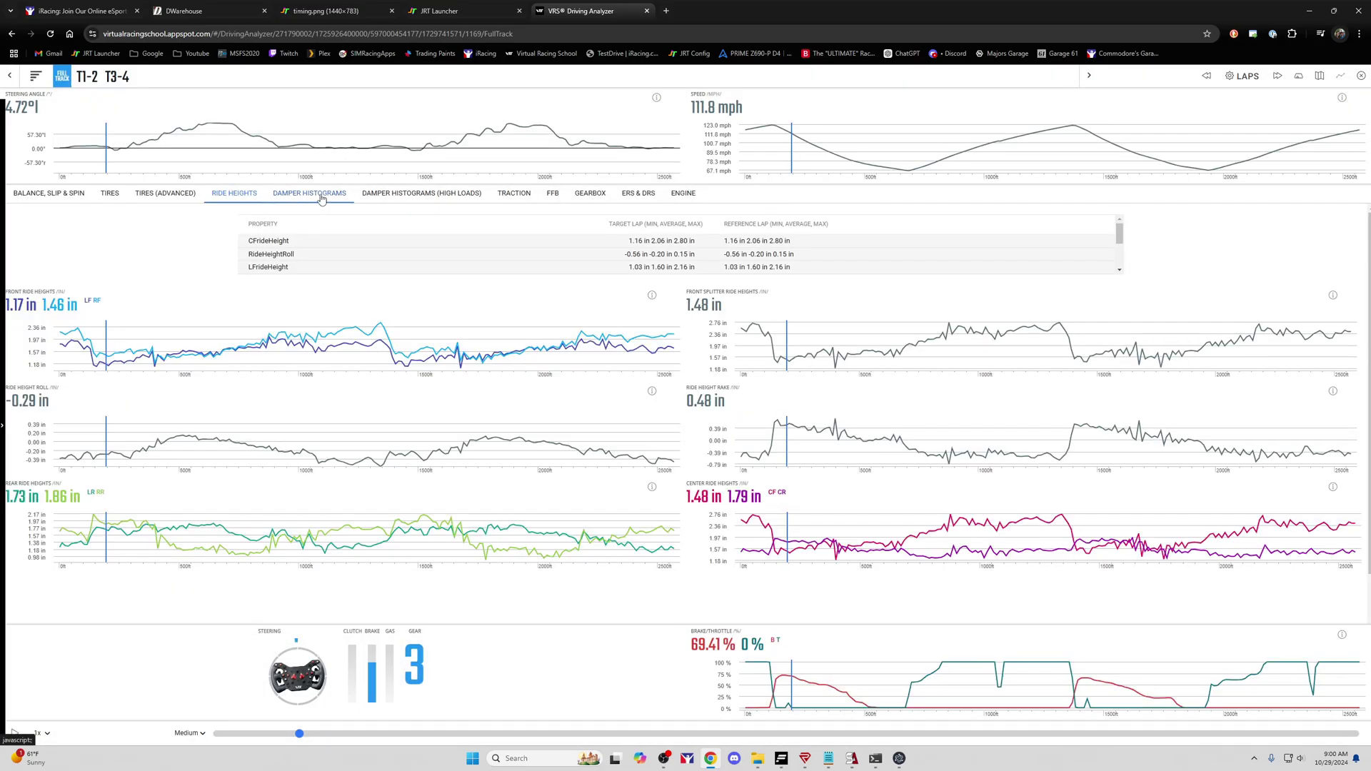
left_click(322, 198)
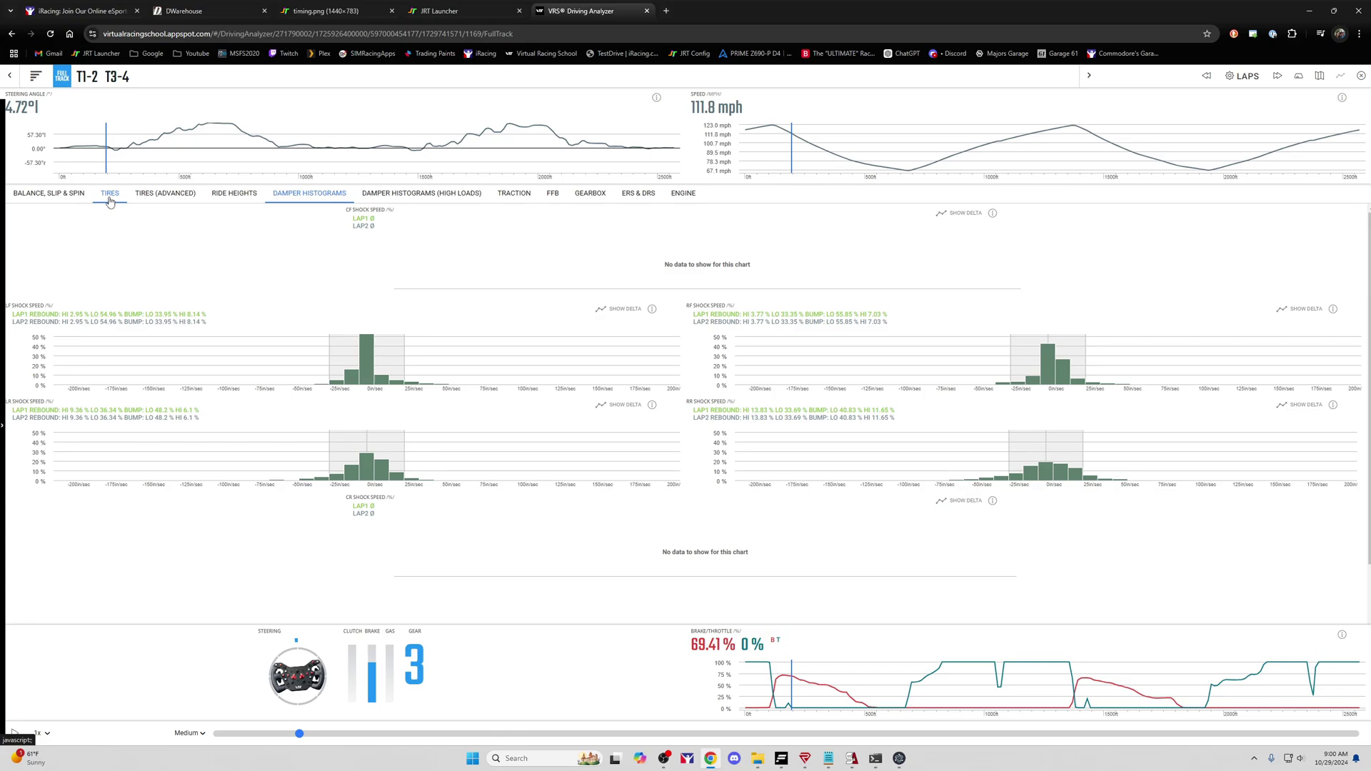
left_click(110, 200)
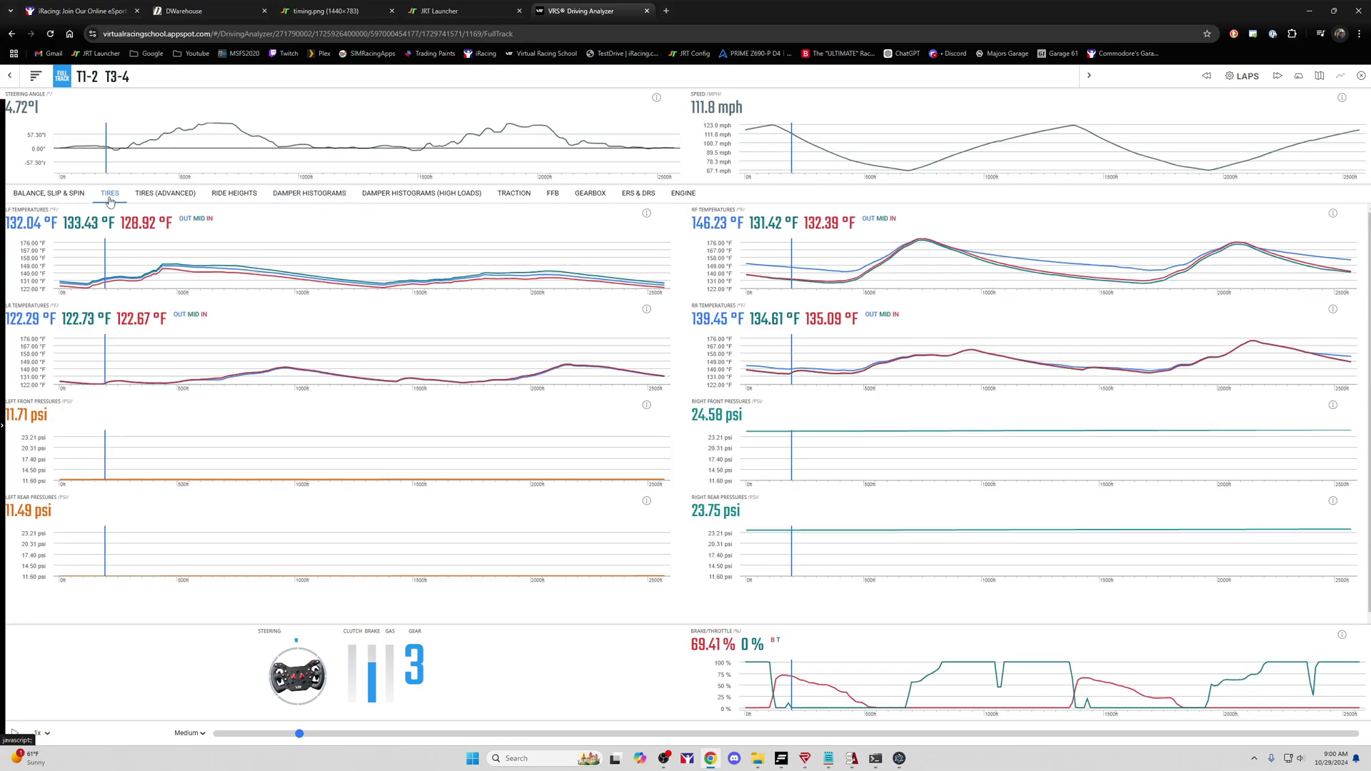
left_click(38, 197)
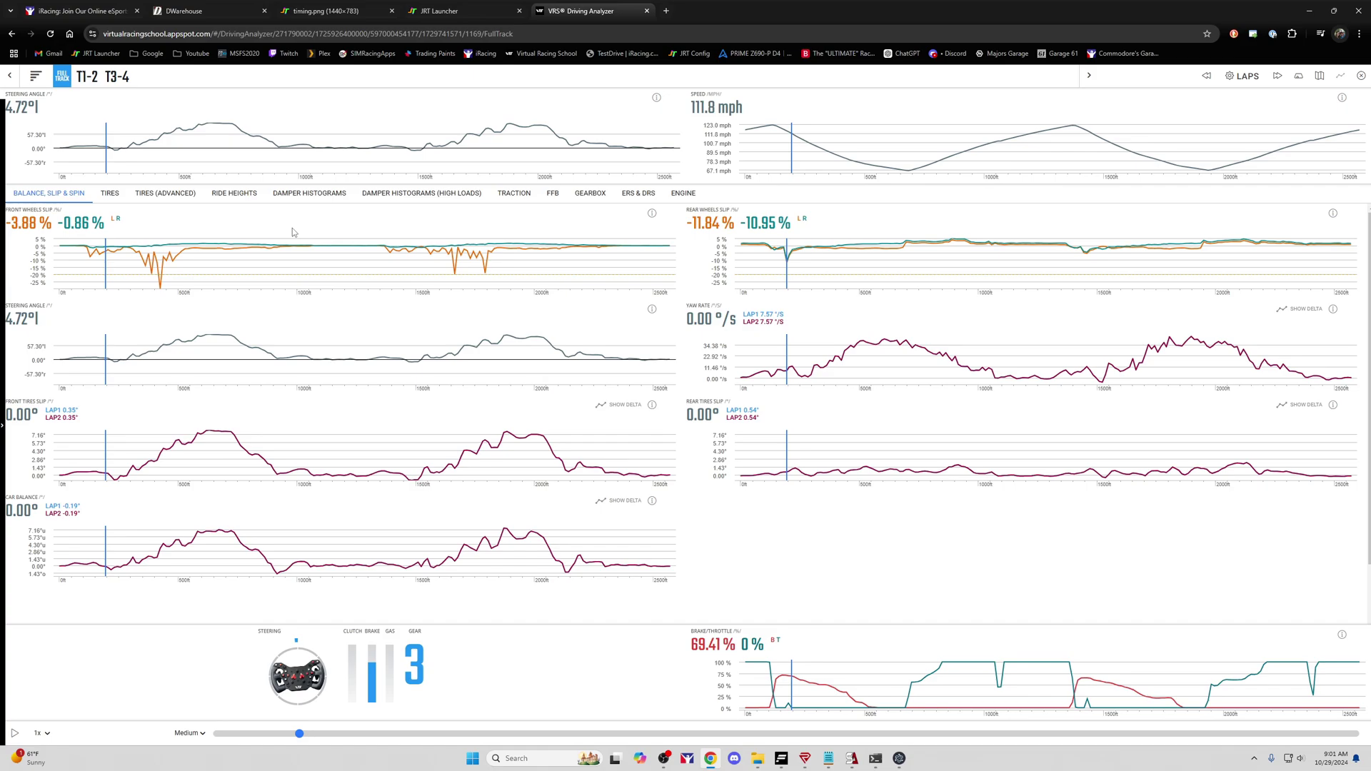
- Restore the track map and review Stint 1's 32 laps, 19.652s average and 0.129 gal per lap
left_click(1321, 80)
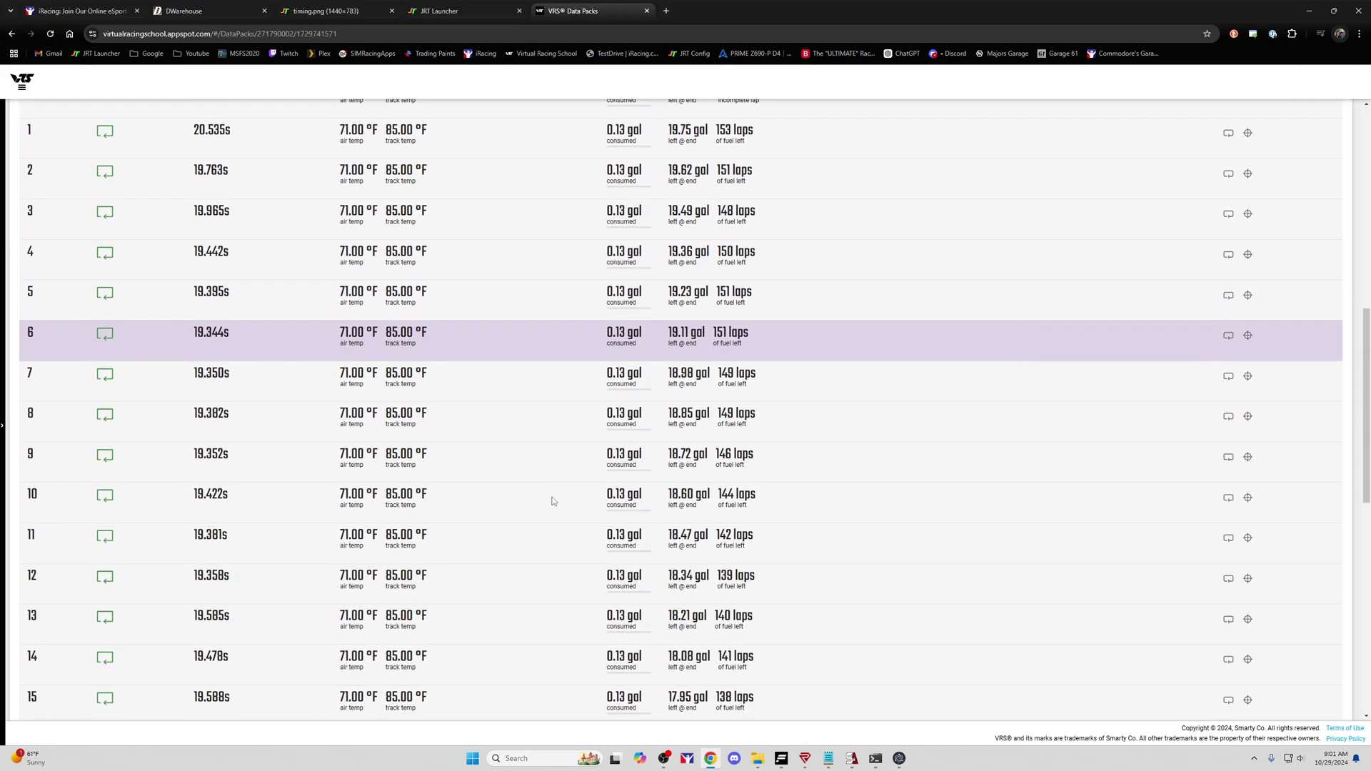
scroll(553, 496, "up", 2)
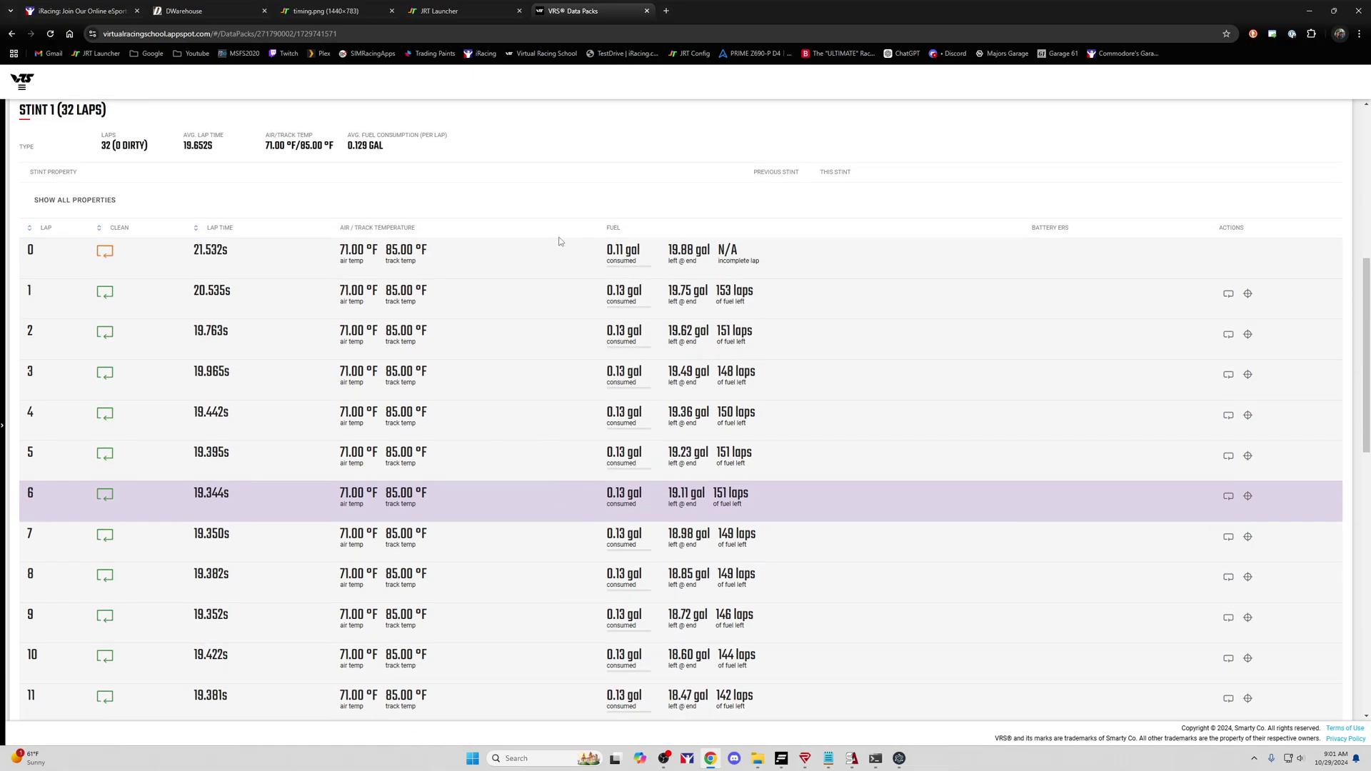
scroll(618, 315, "down", 1)
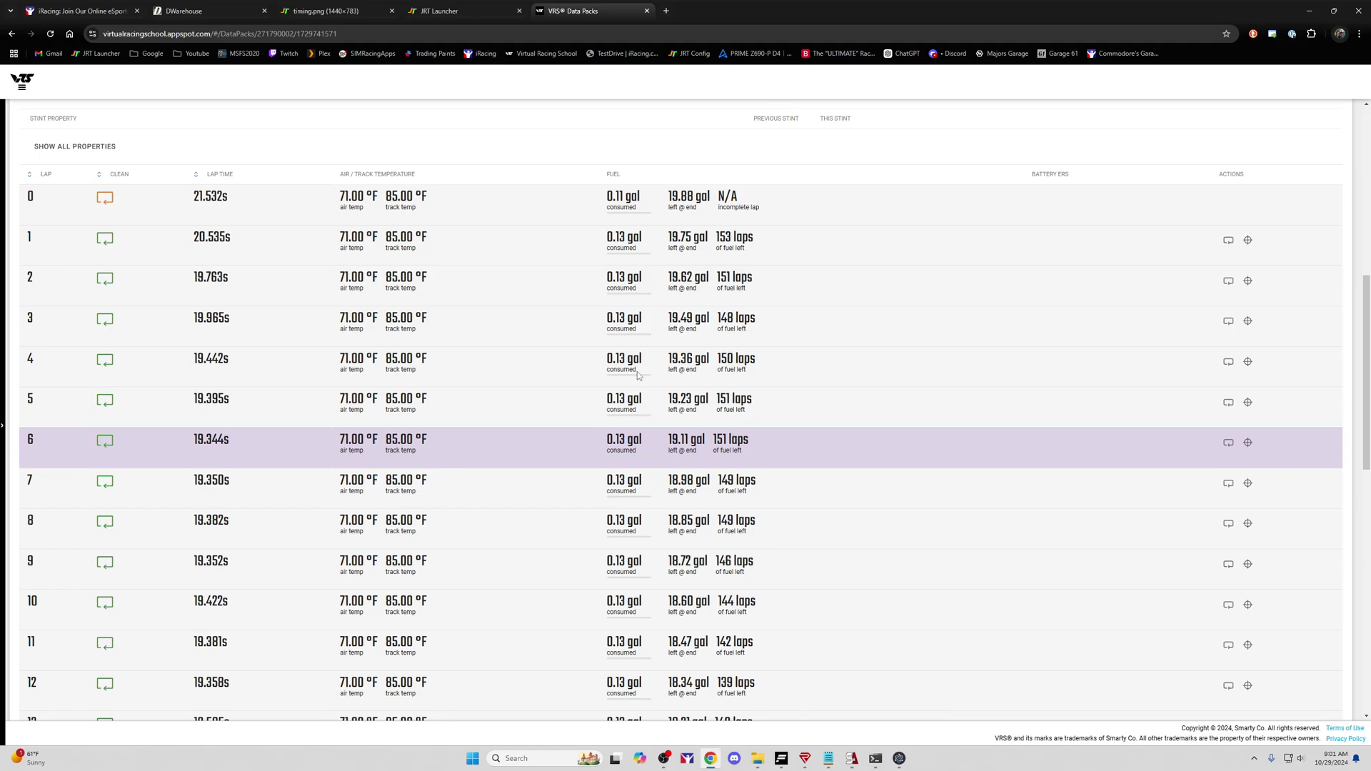
scroll(638, 373, "down", 2)
scroll(643, 372, "up", 2)
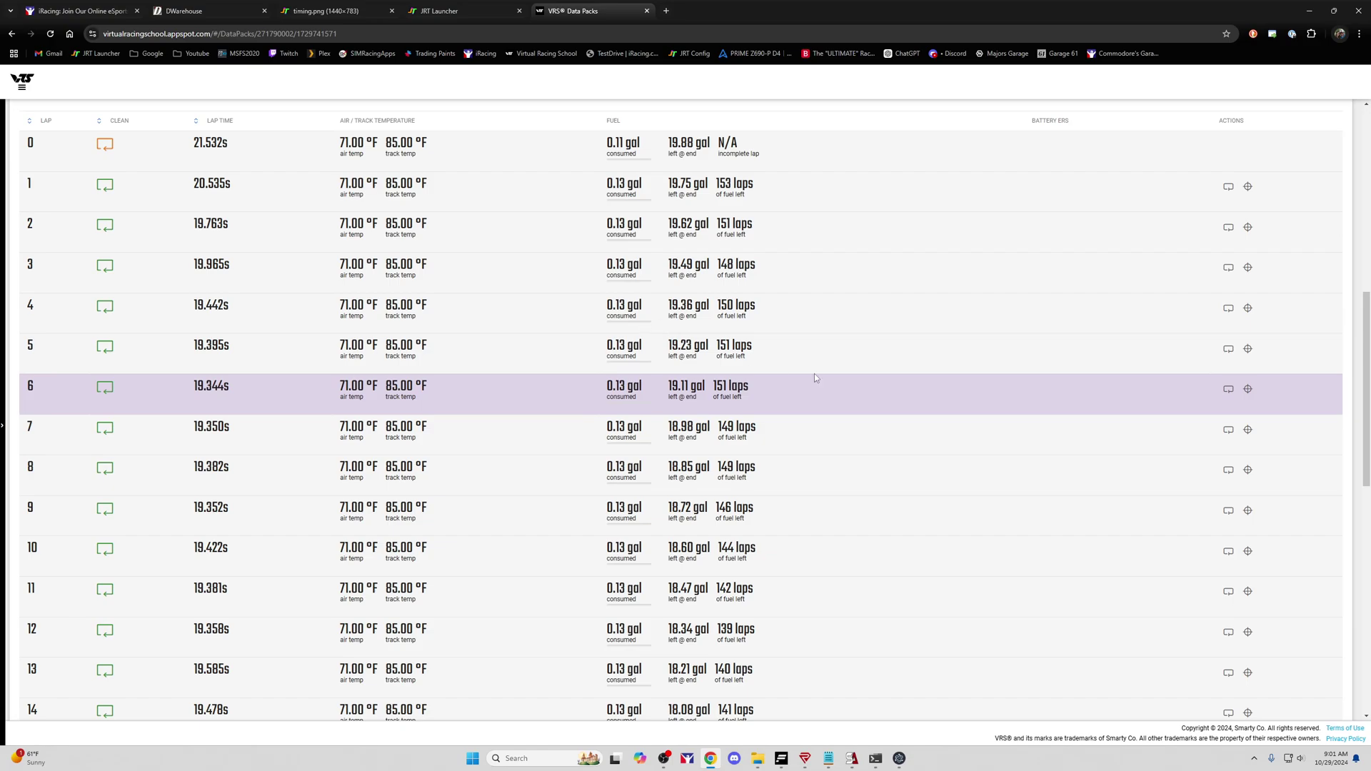
scroll(799, 405, "down", 5)
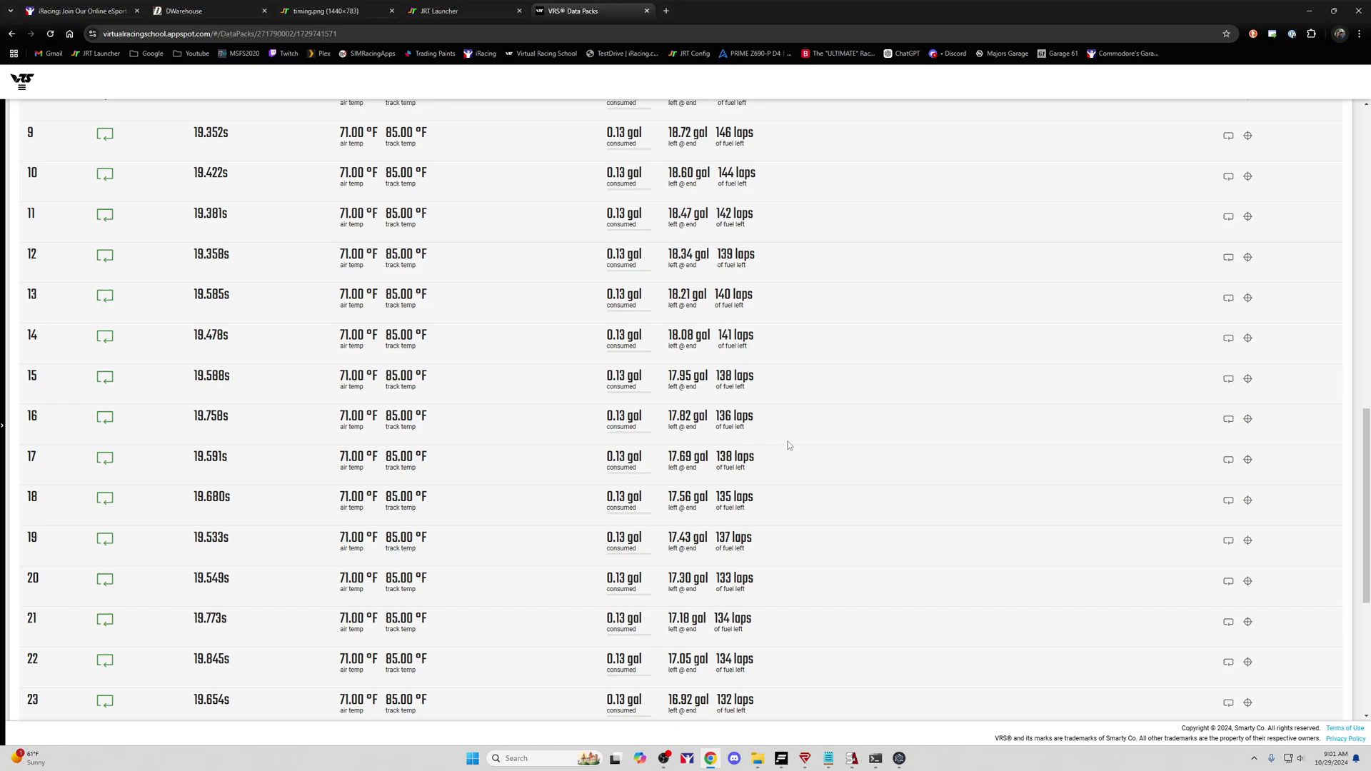
scroll(790, 445, "up", 8)
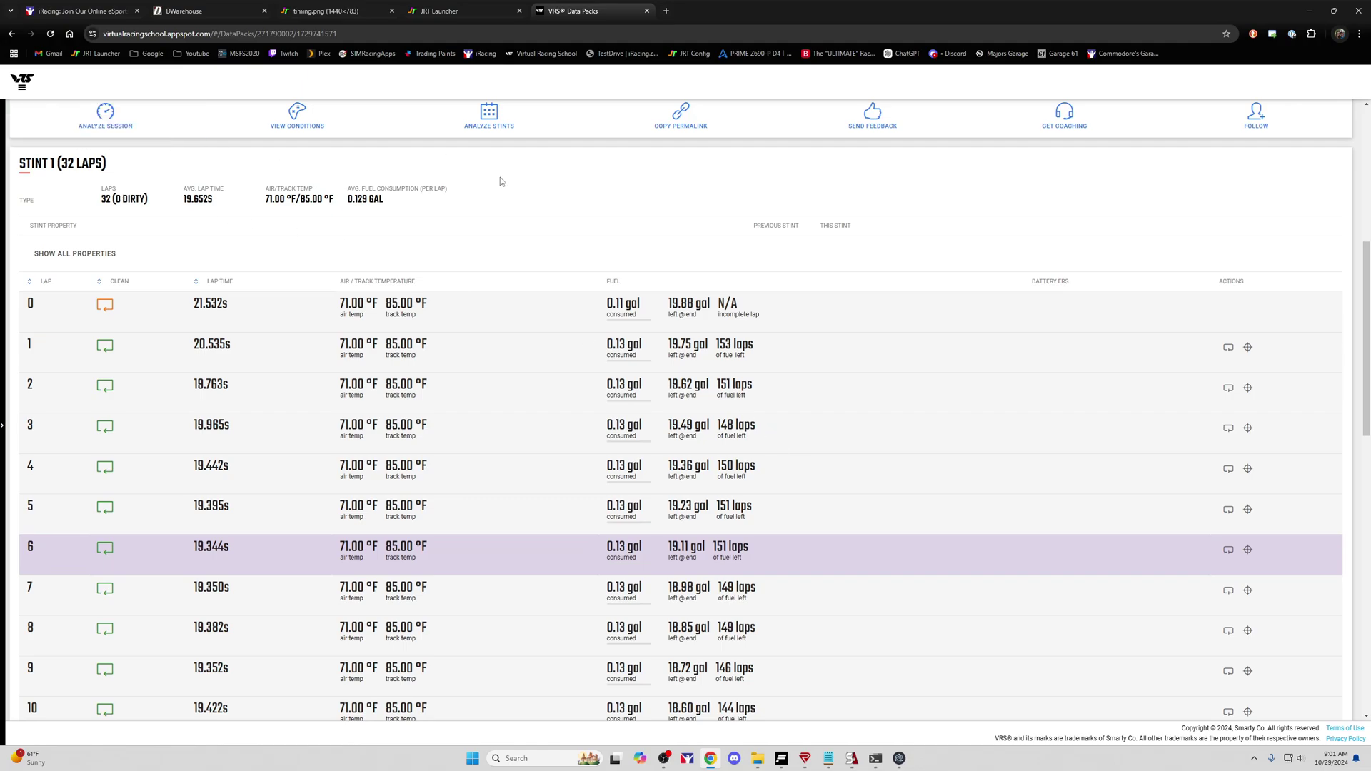
key("alt+Tab")
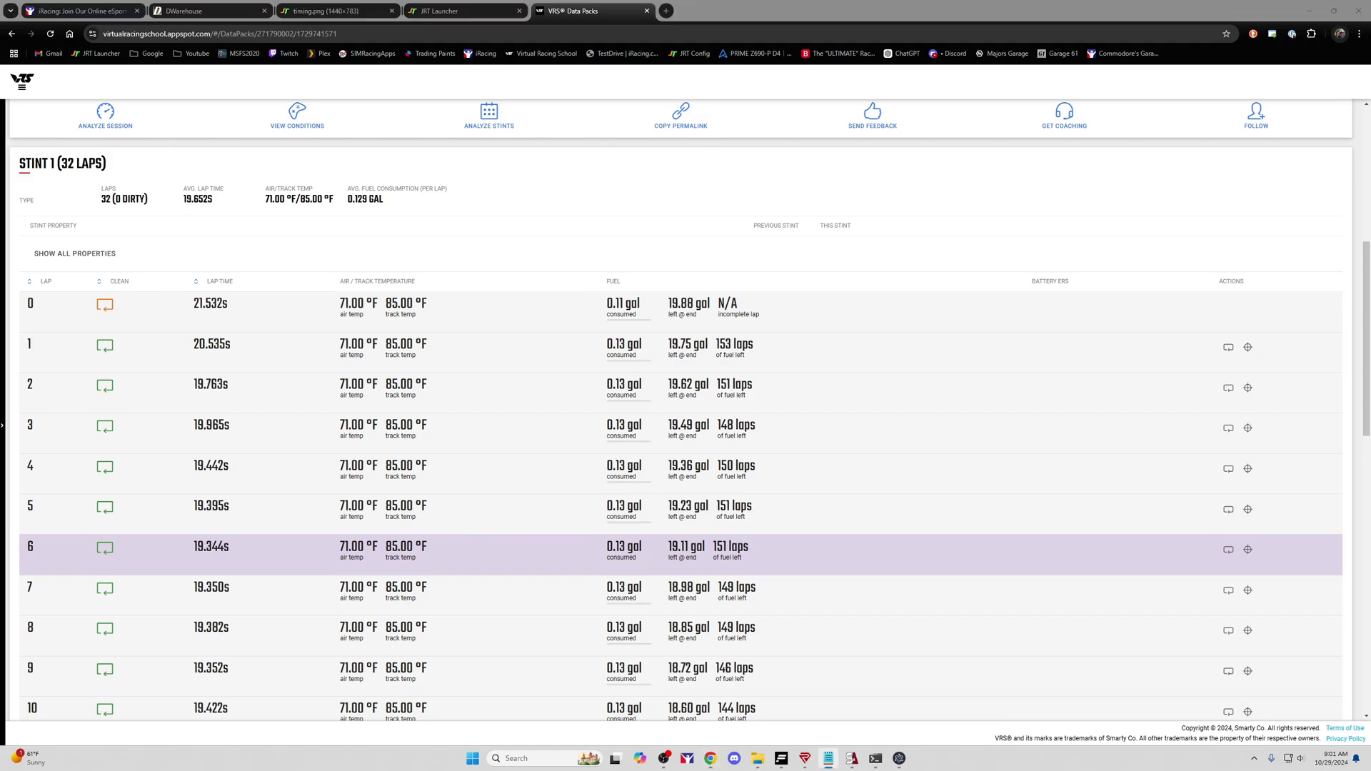
- Close the VRS Data Packs tab and read the JJ Spotter Pack install instructions on DWarehouse
left_click(648, 11)
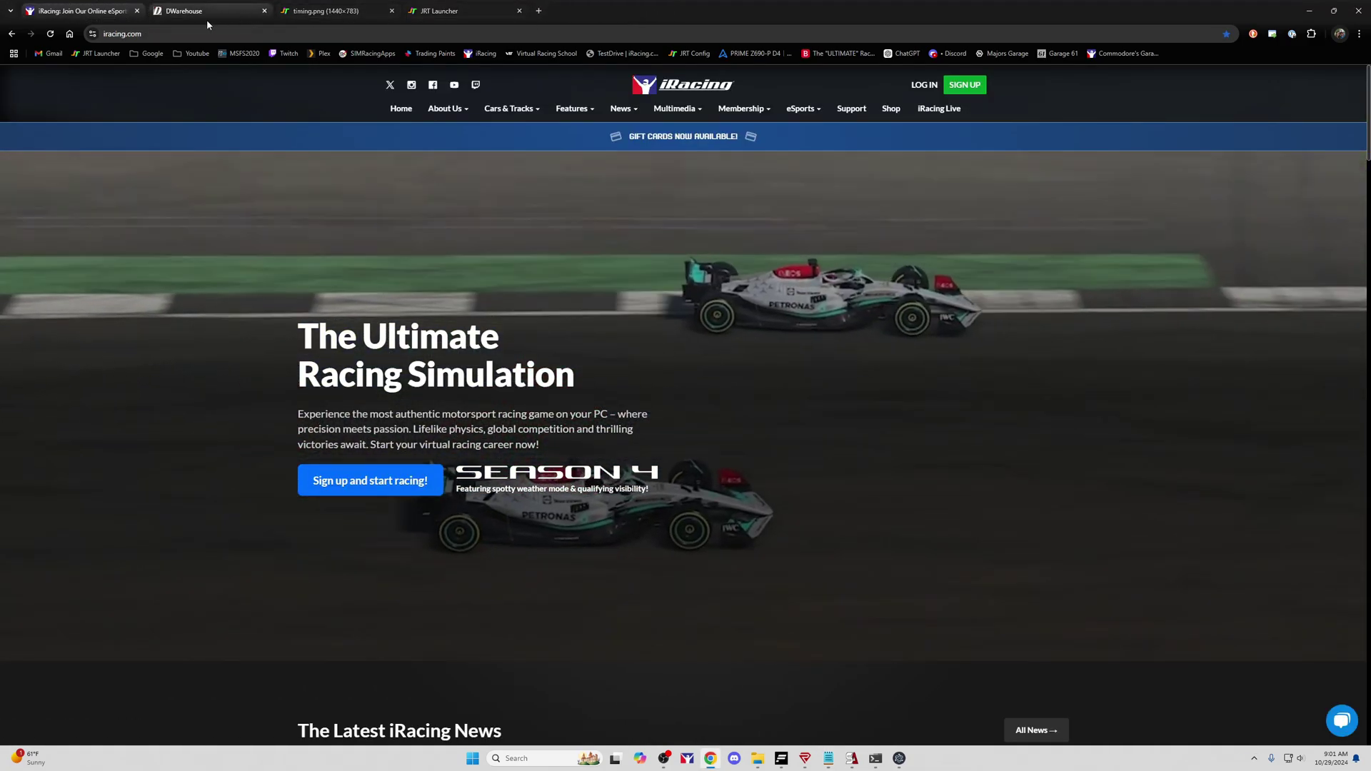
left_click(208, 14)
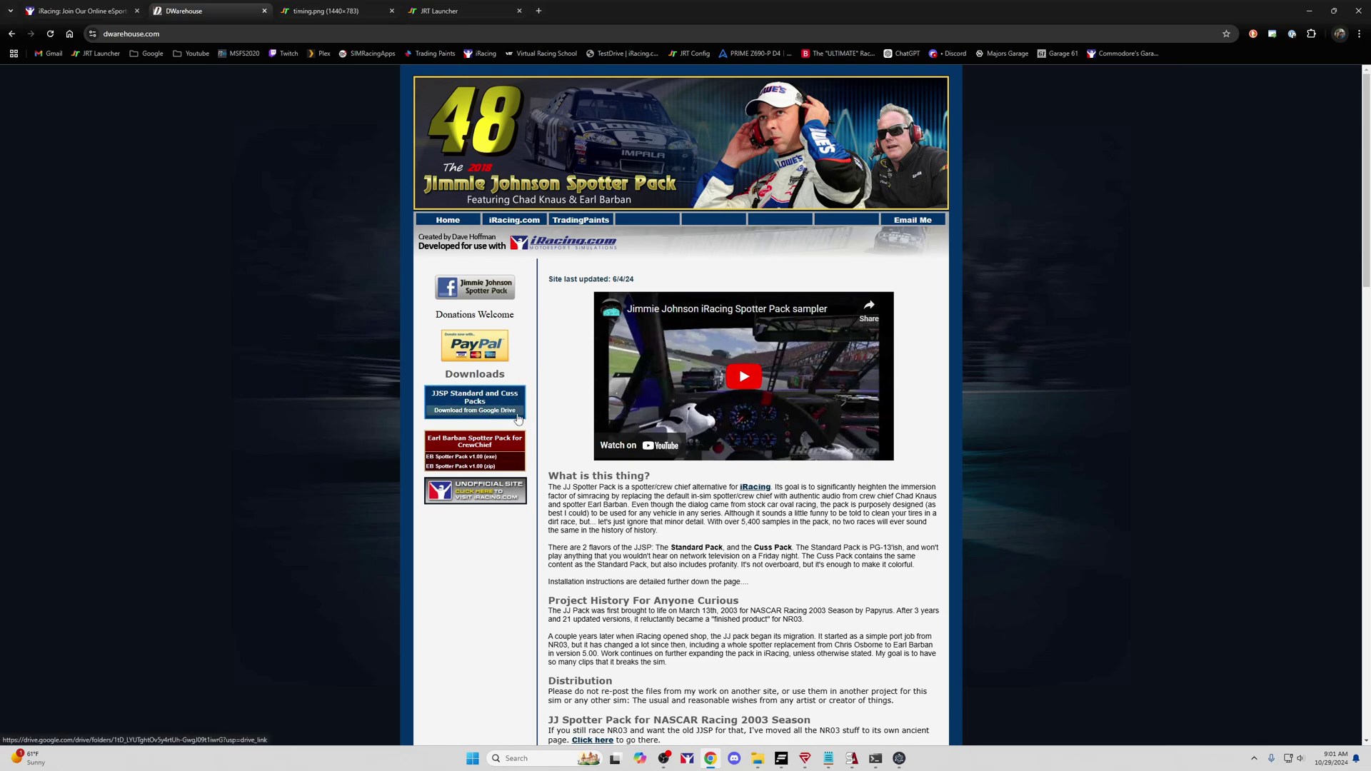
scroll(568, 437, "down", 2)
scroll(569, 437, "down", 12)
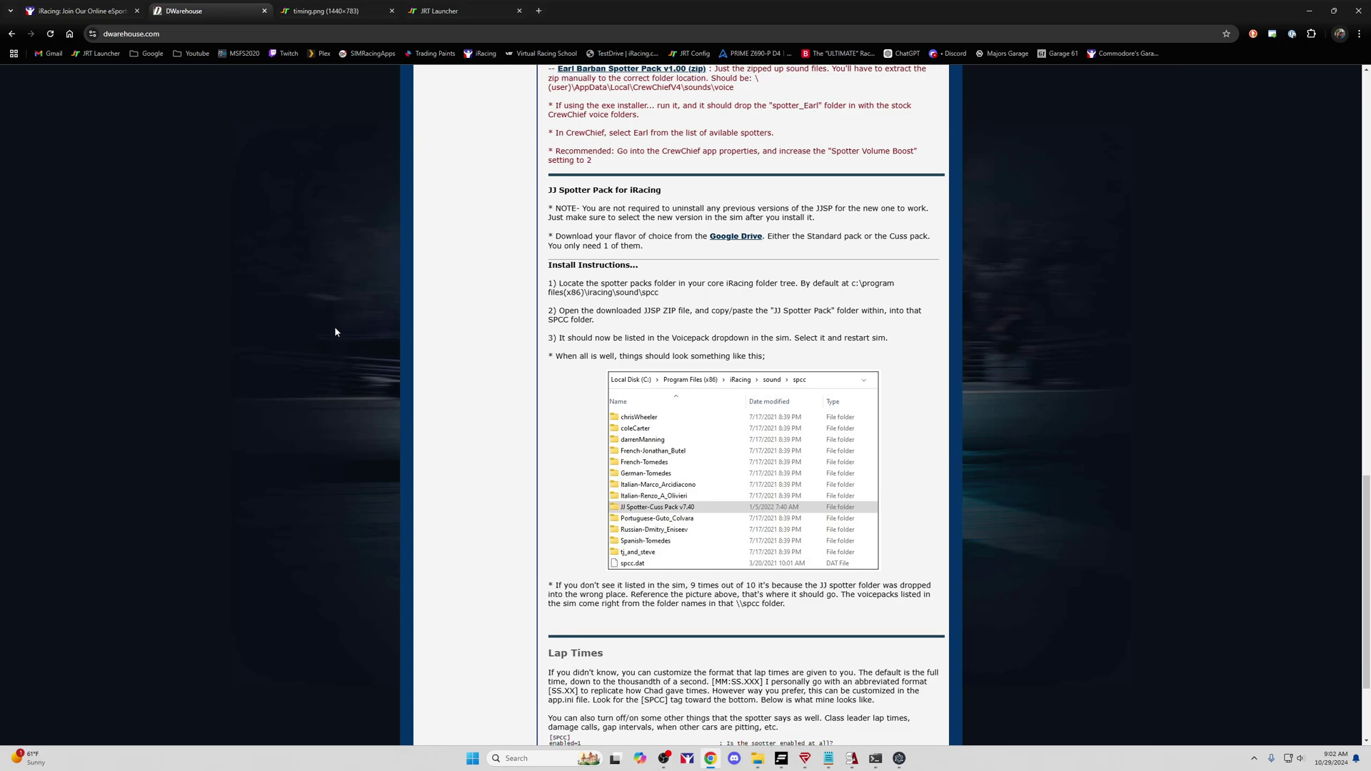
scroll(360, 306, "up", 3)
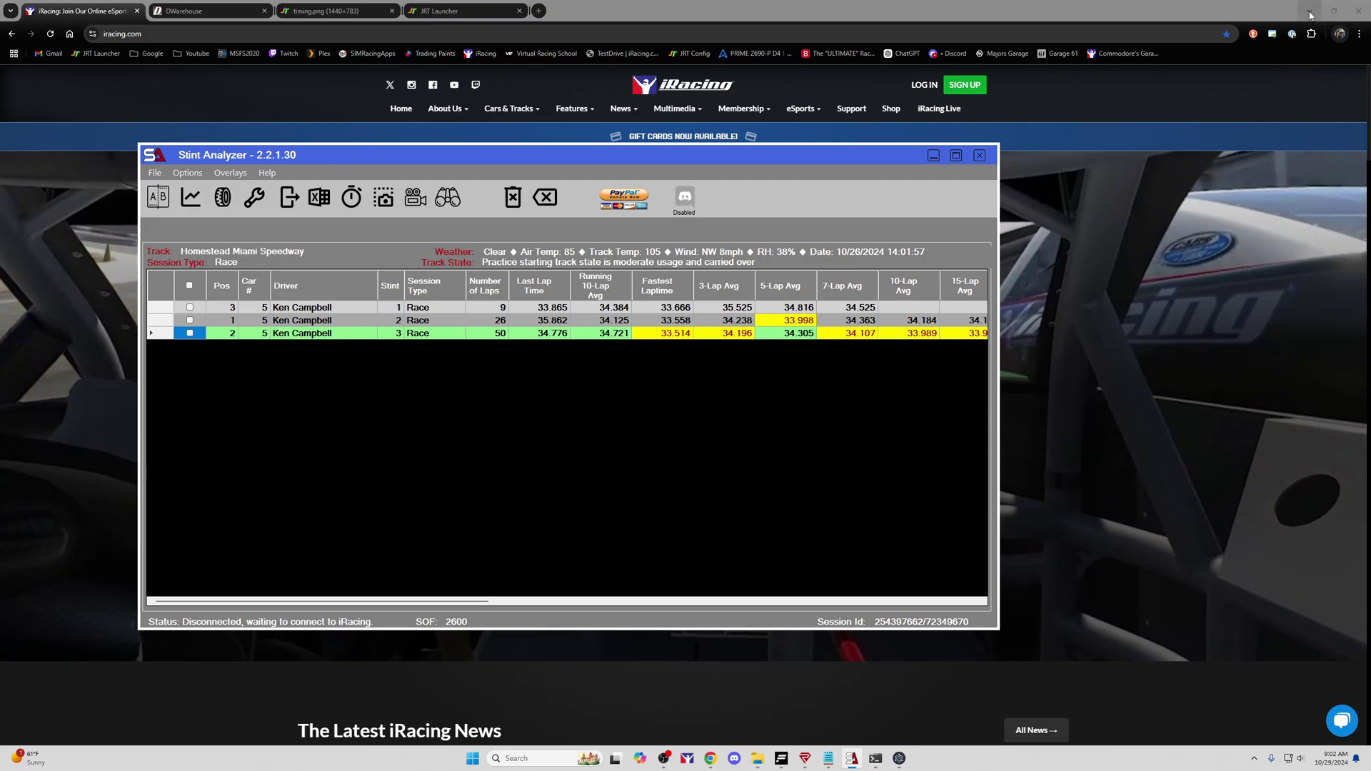
- Minimize Chrome and move the Stint Analyzer window up and to the right
left_click(1309, 10)
left_click_drag(731, 158, 789, 105)
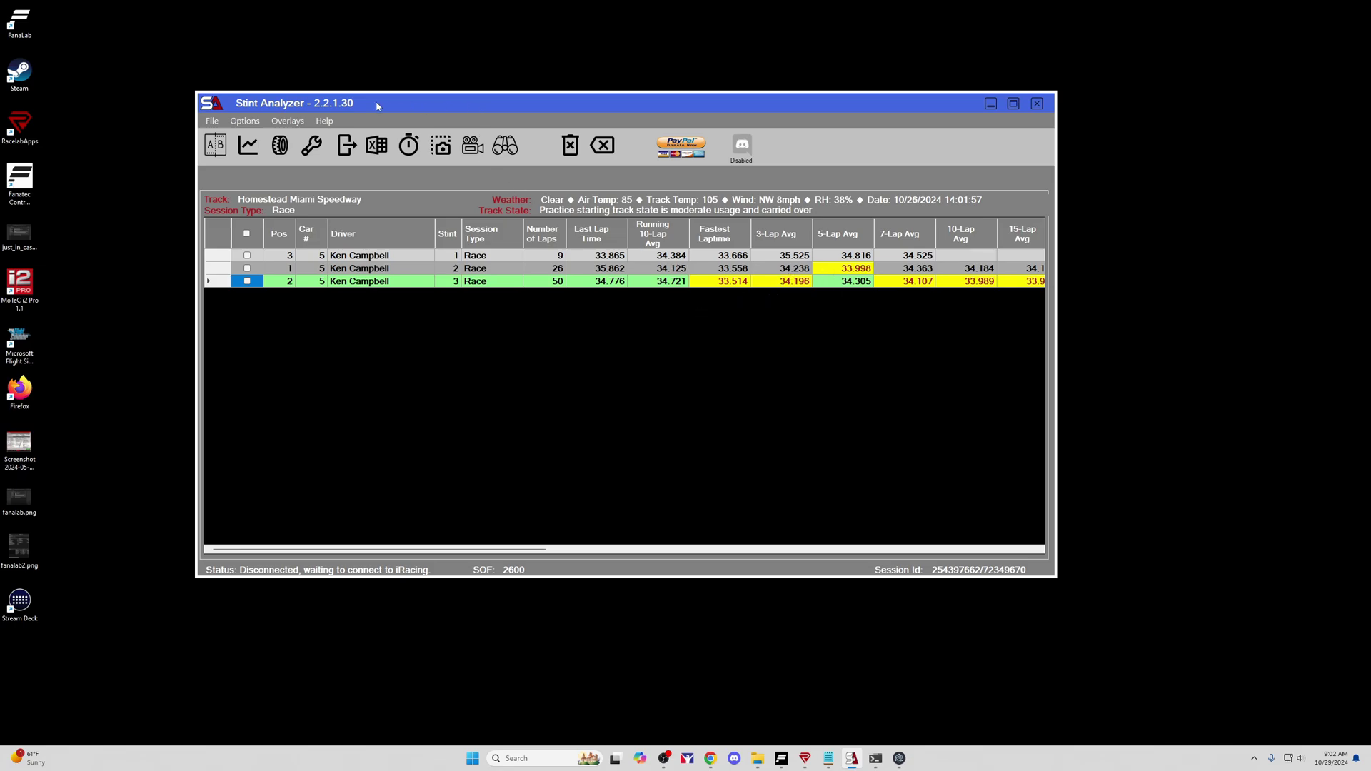
- Force the race overlay open, then drag it out and move the Stint Analyzer window left
left_click(290, 122)
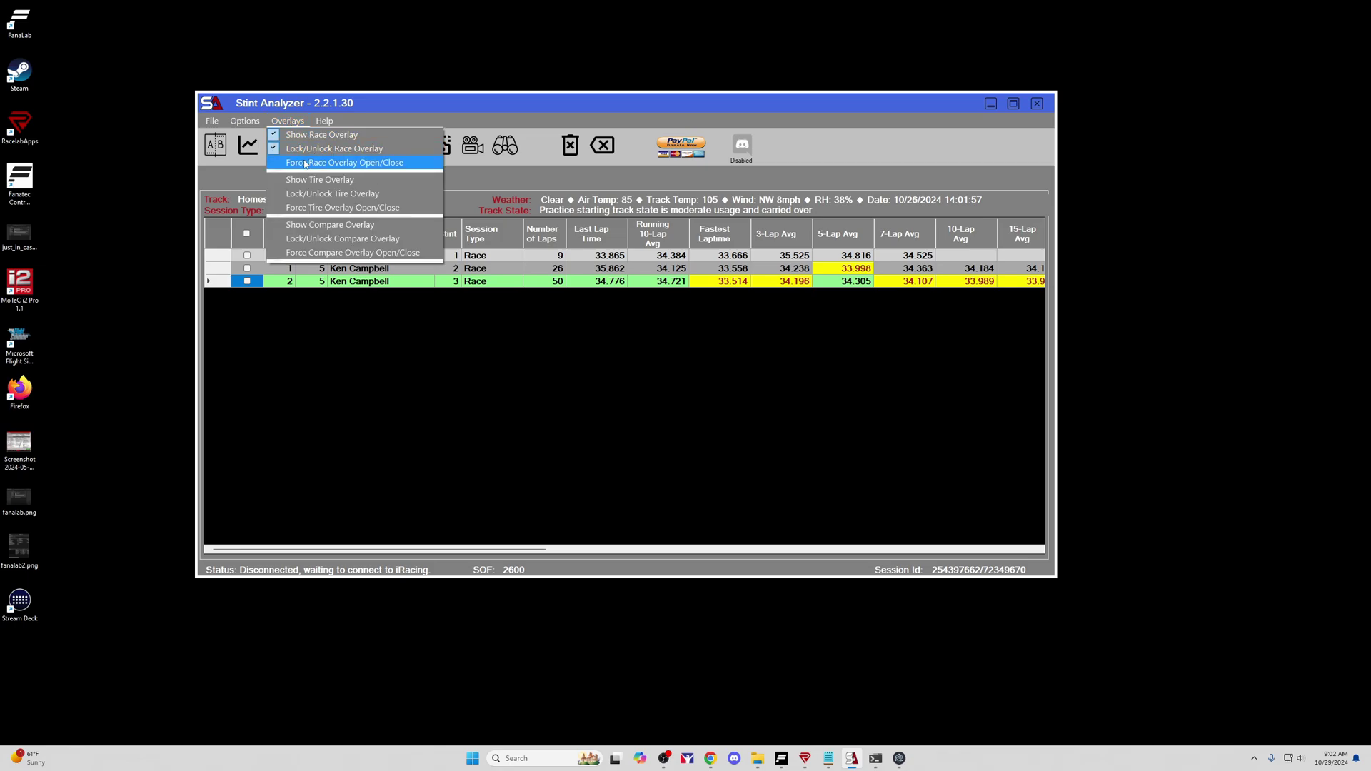
left_click(297, 147)
left_click(280, 122)
left_click(302, 161)
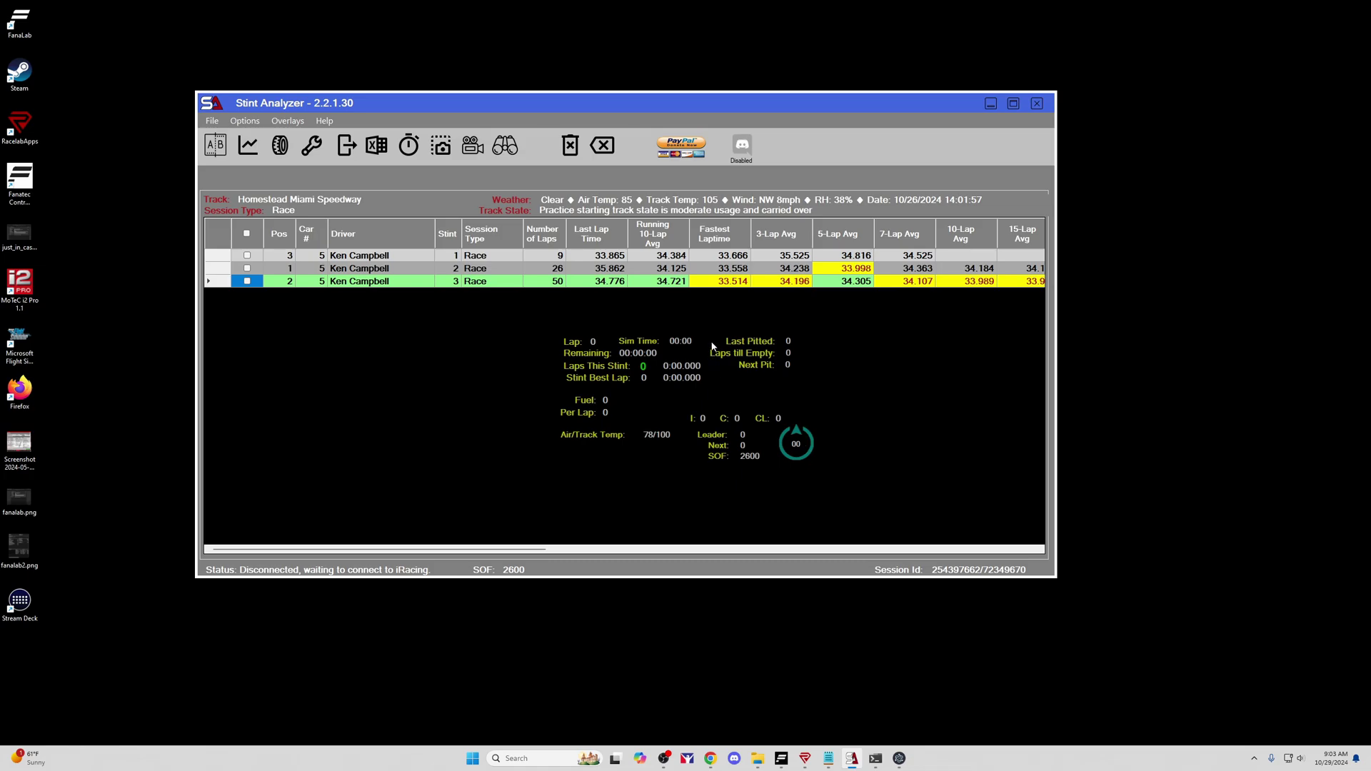
left_click_drag(712, 347, 0, 500)
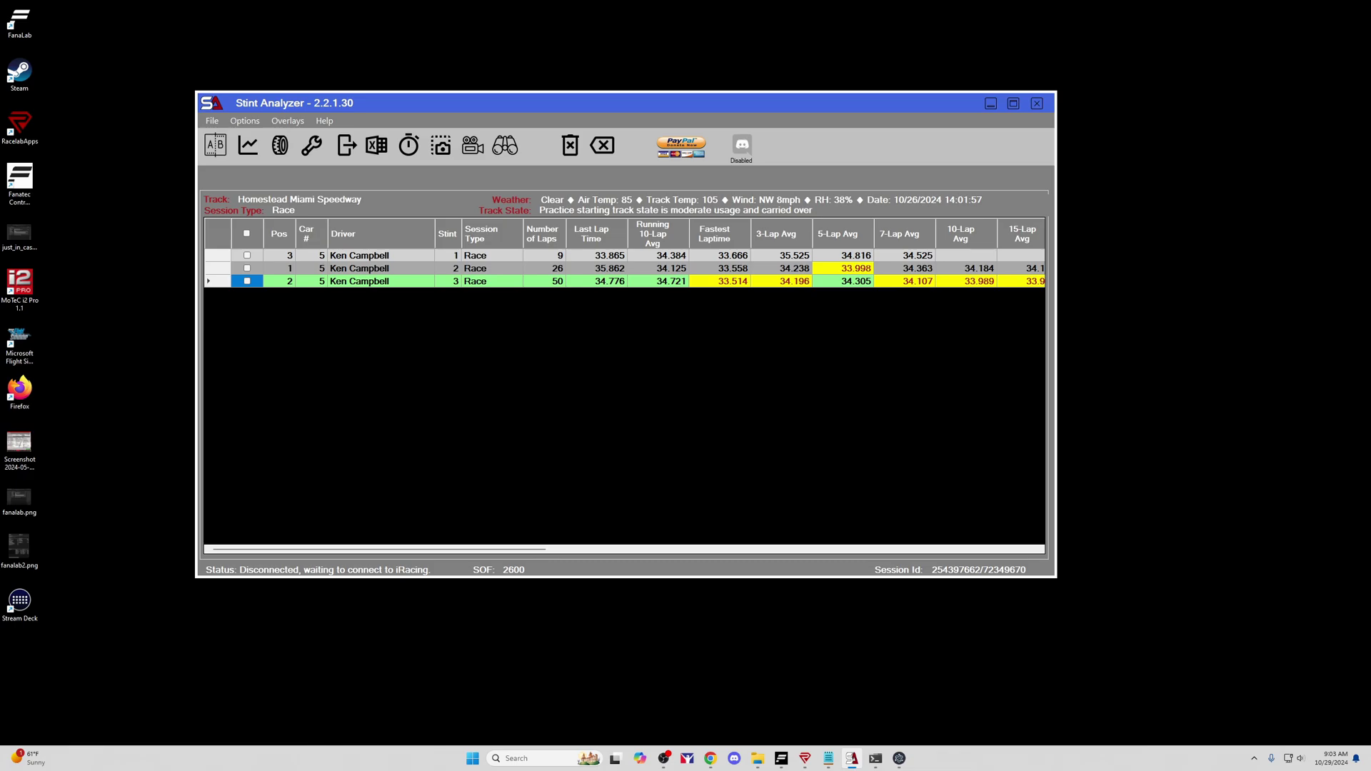
left_click_drag(615, 101, 472, 101)
- Hide Stint Analyzer and open the Fuel calculator overlay settings in RaceLab
key("super+d")
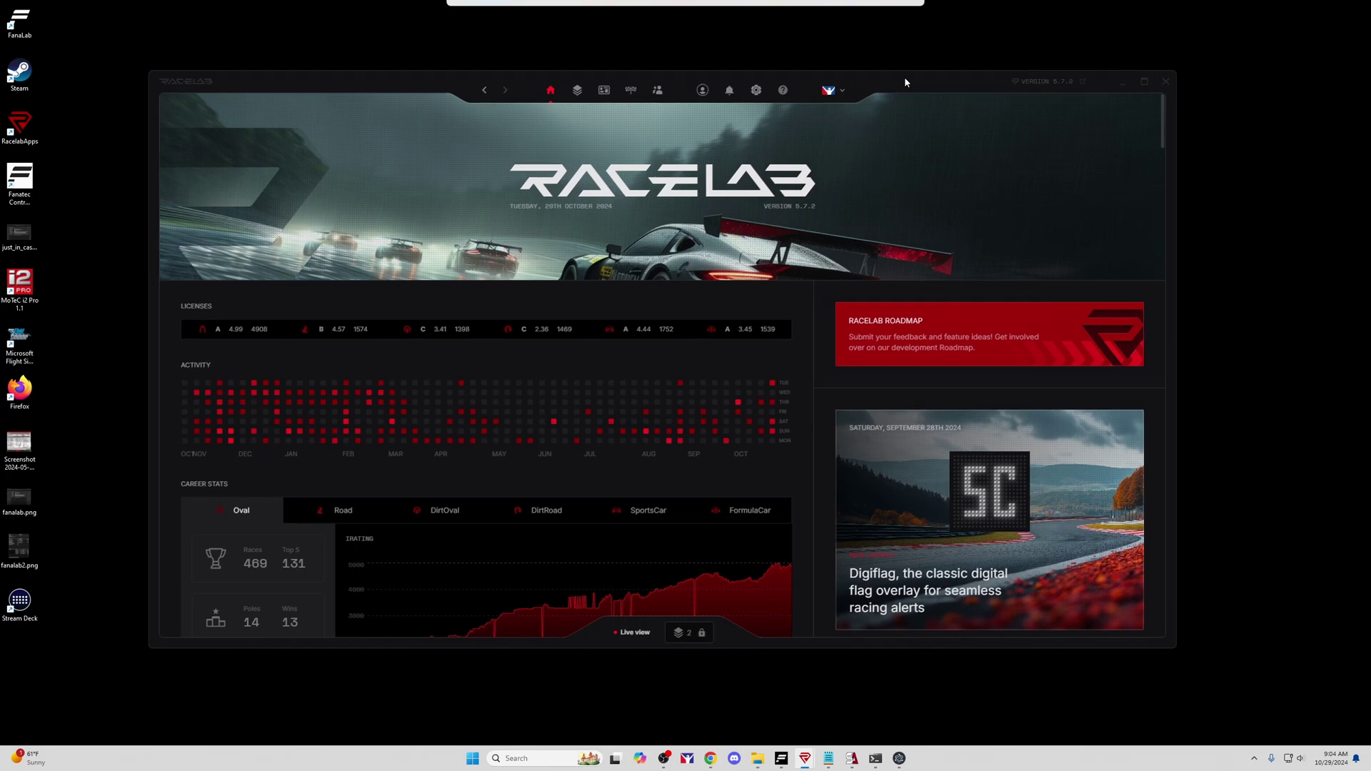
left_click(585, 92)
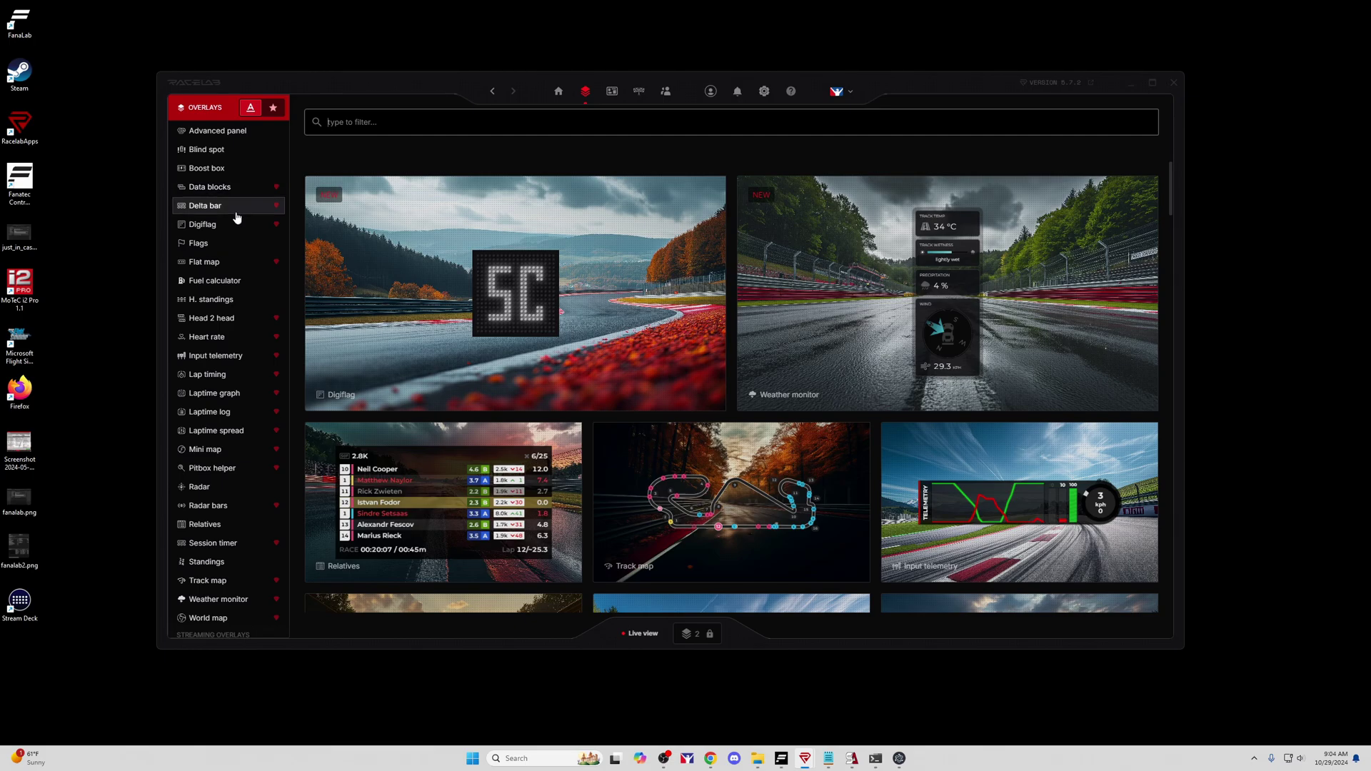
left_click(236, 283)
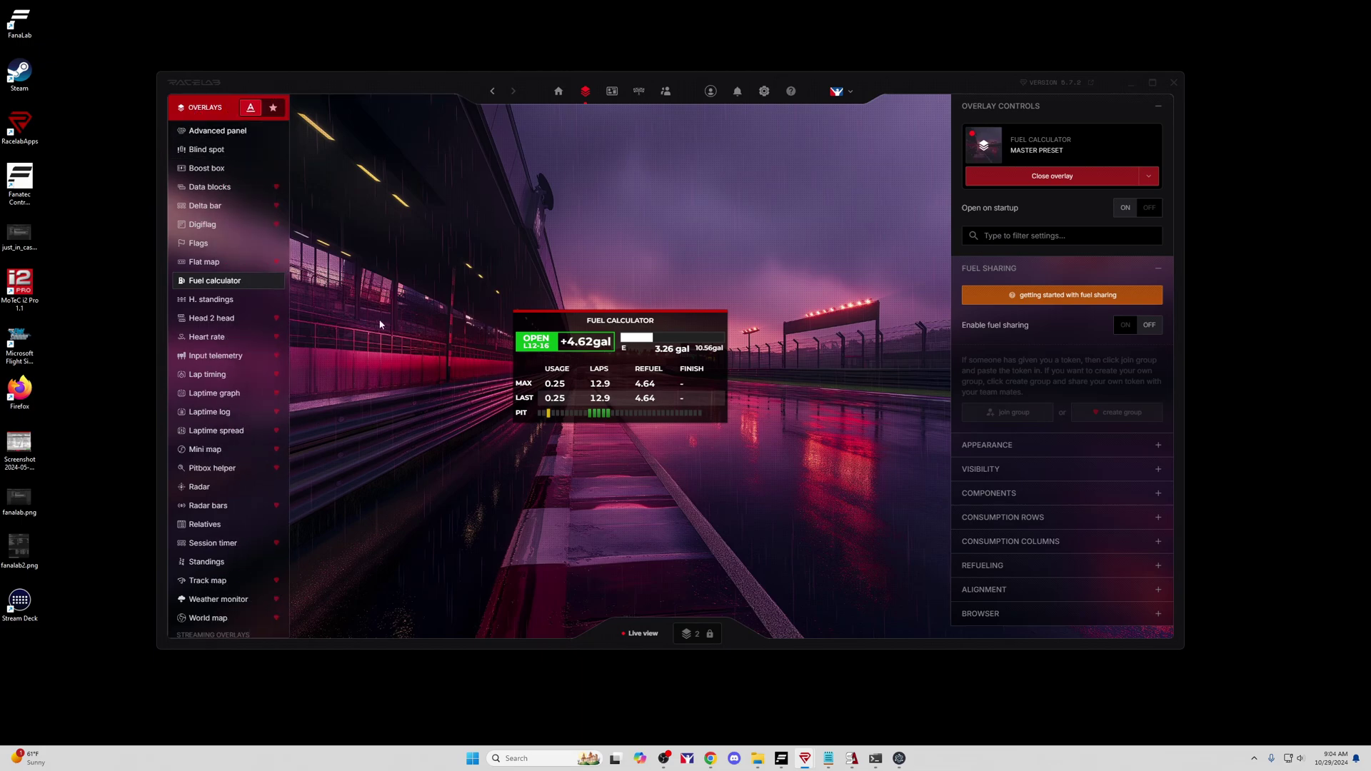
mouse_move(187, 113)
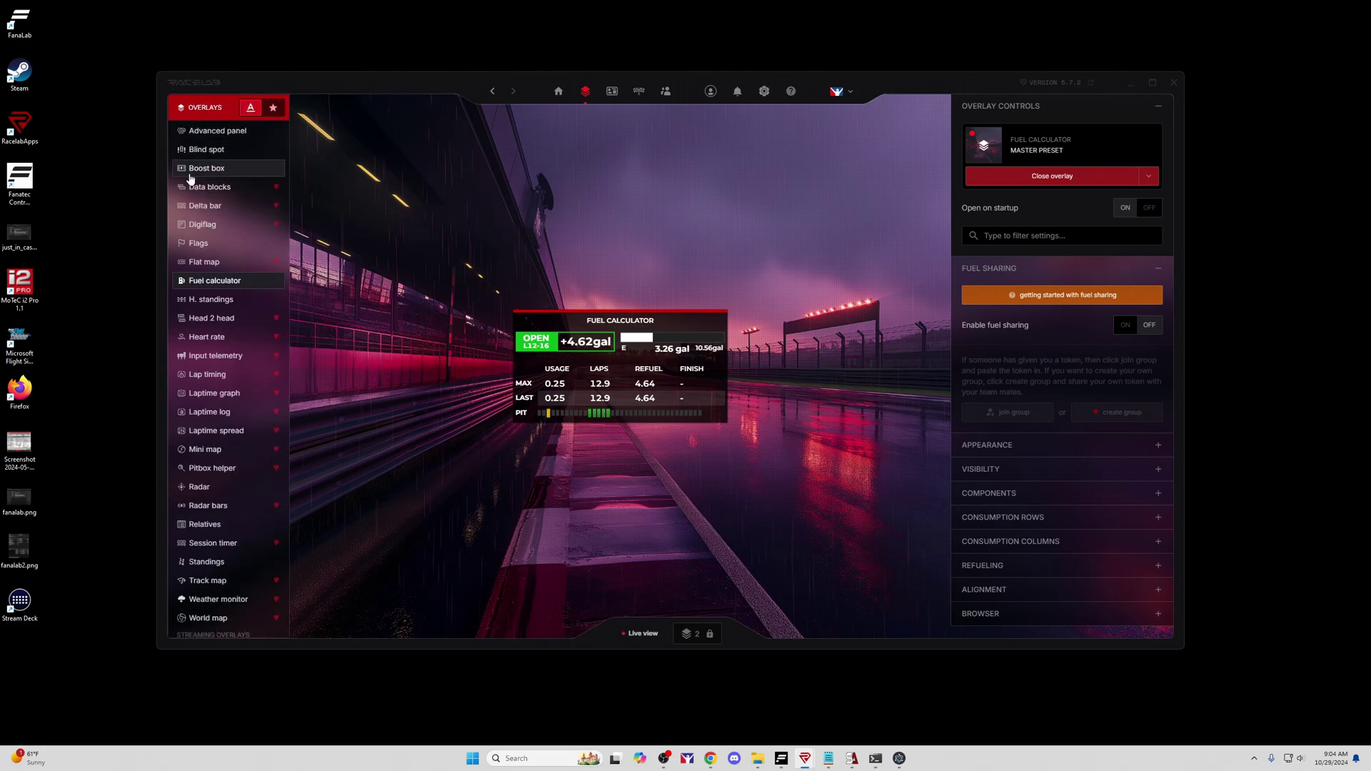
- Preview the H. standings then Relatives overlays, and drag the RaceLab window off-screen left
left_click(207, 299)
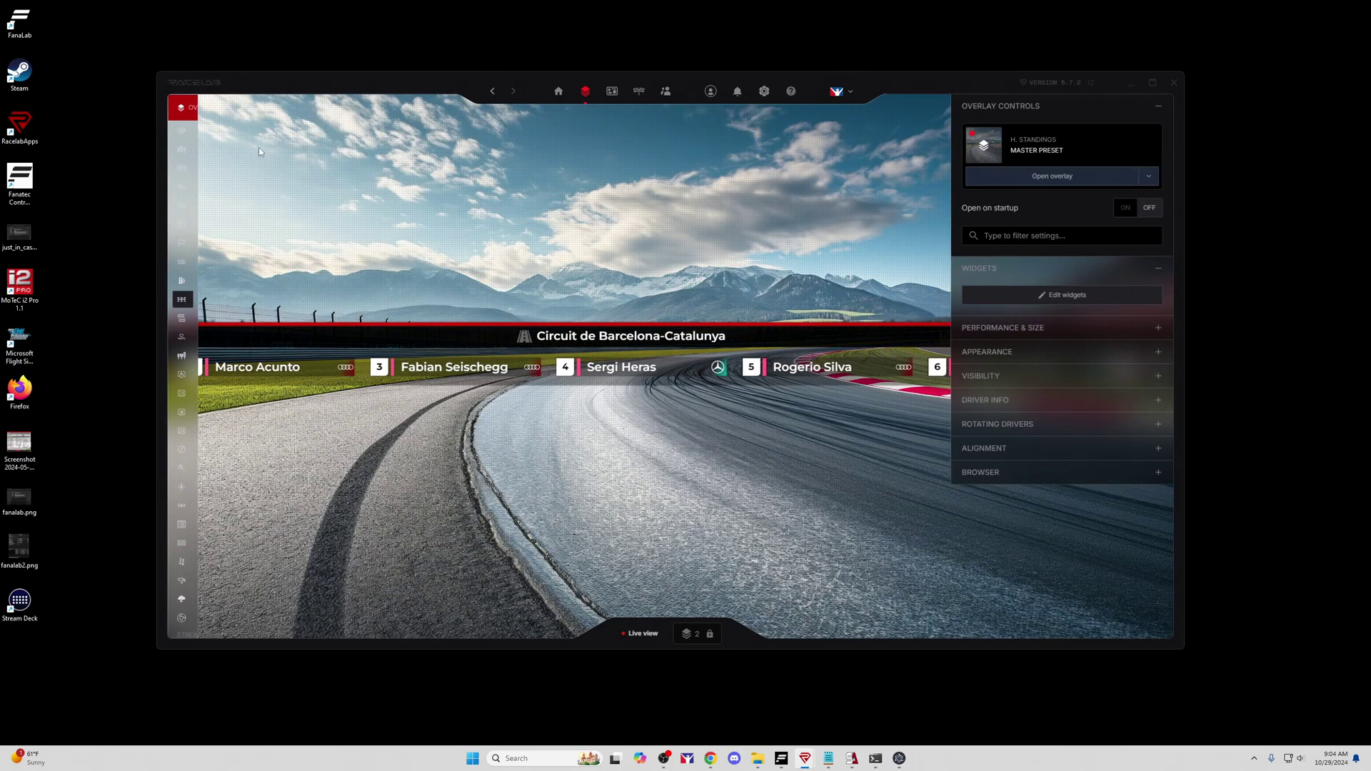
mouse_move(213, 111)
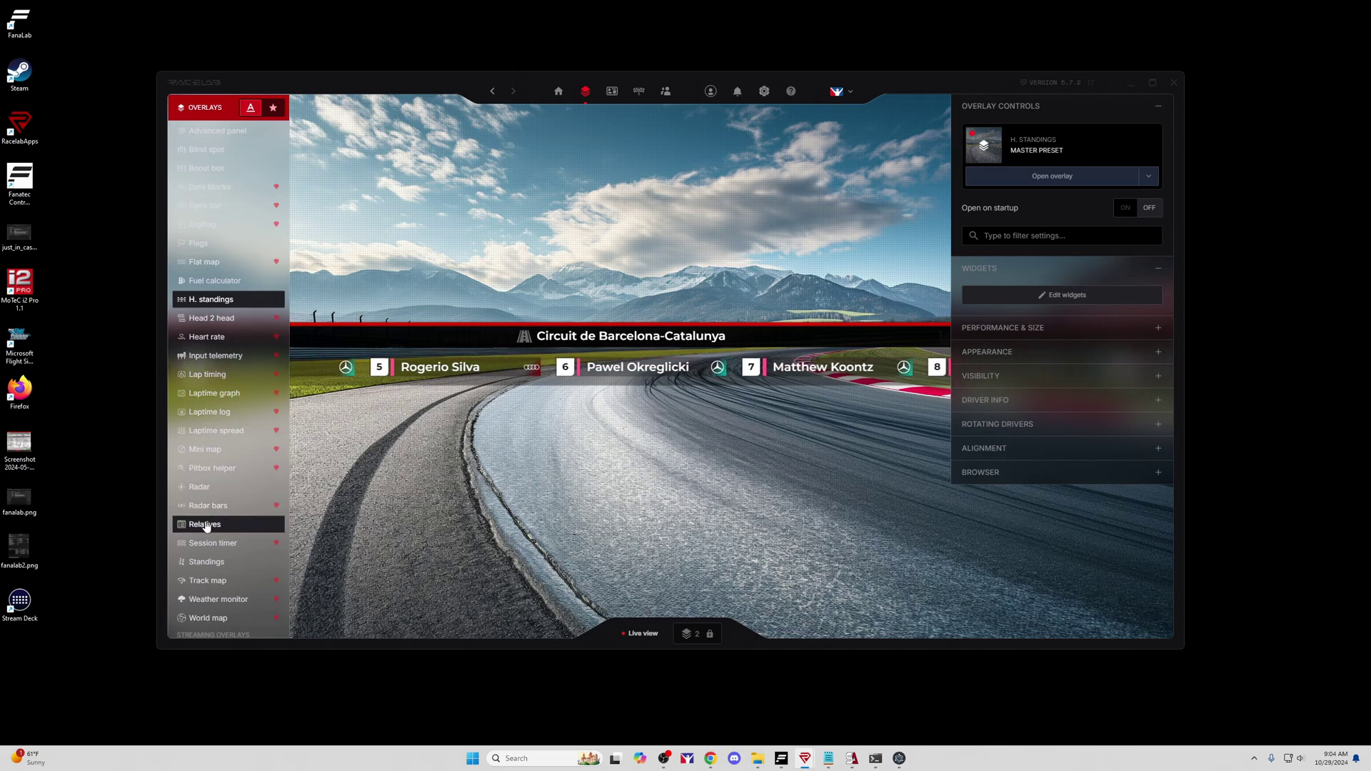
left_click(203, 524)
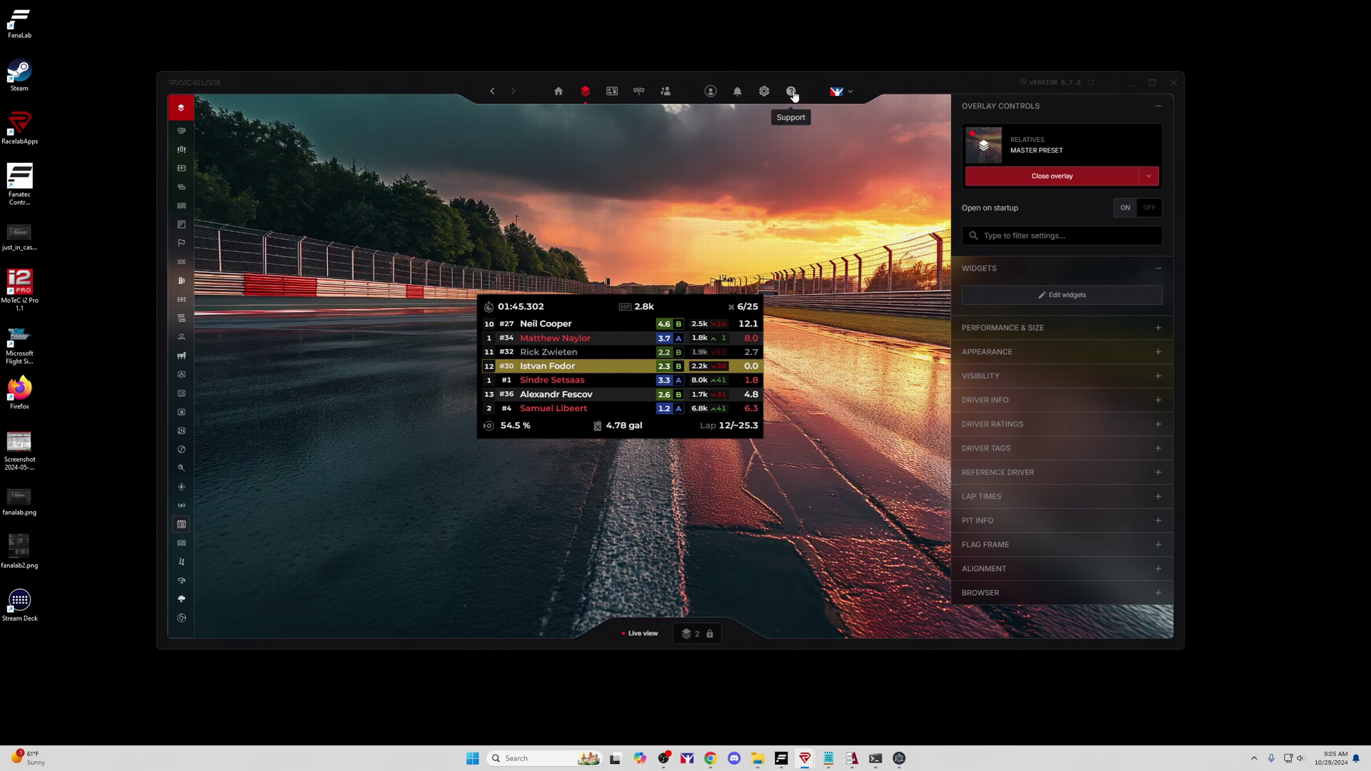
left_click_drag(915, 75, 0, 76)
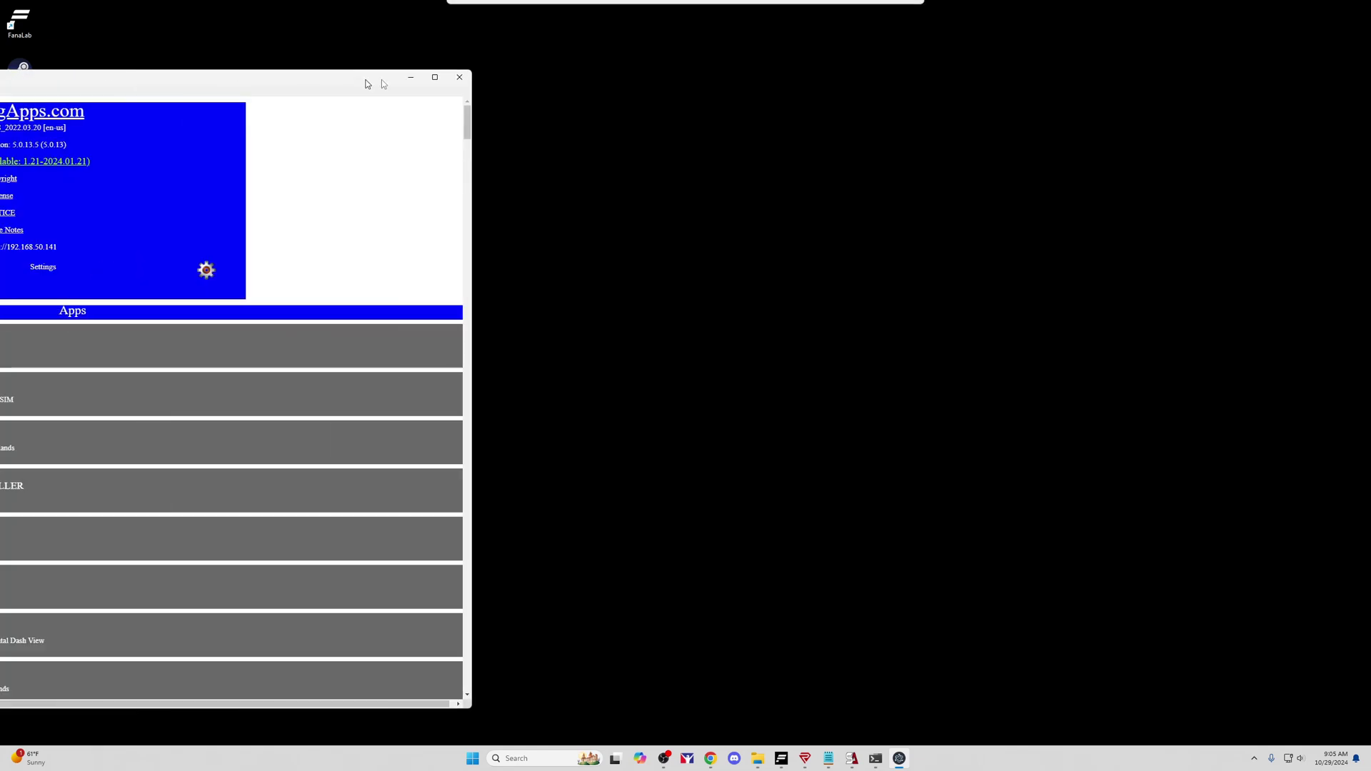
- Drag the SimRacingApps launcher into view, then launch the CrewChief dashboard and close it
left_click_drag(373, 71, 955, 62)
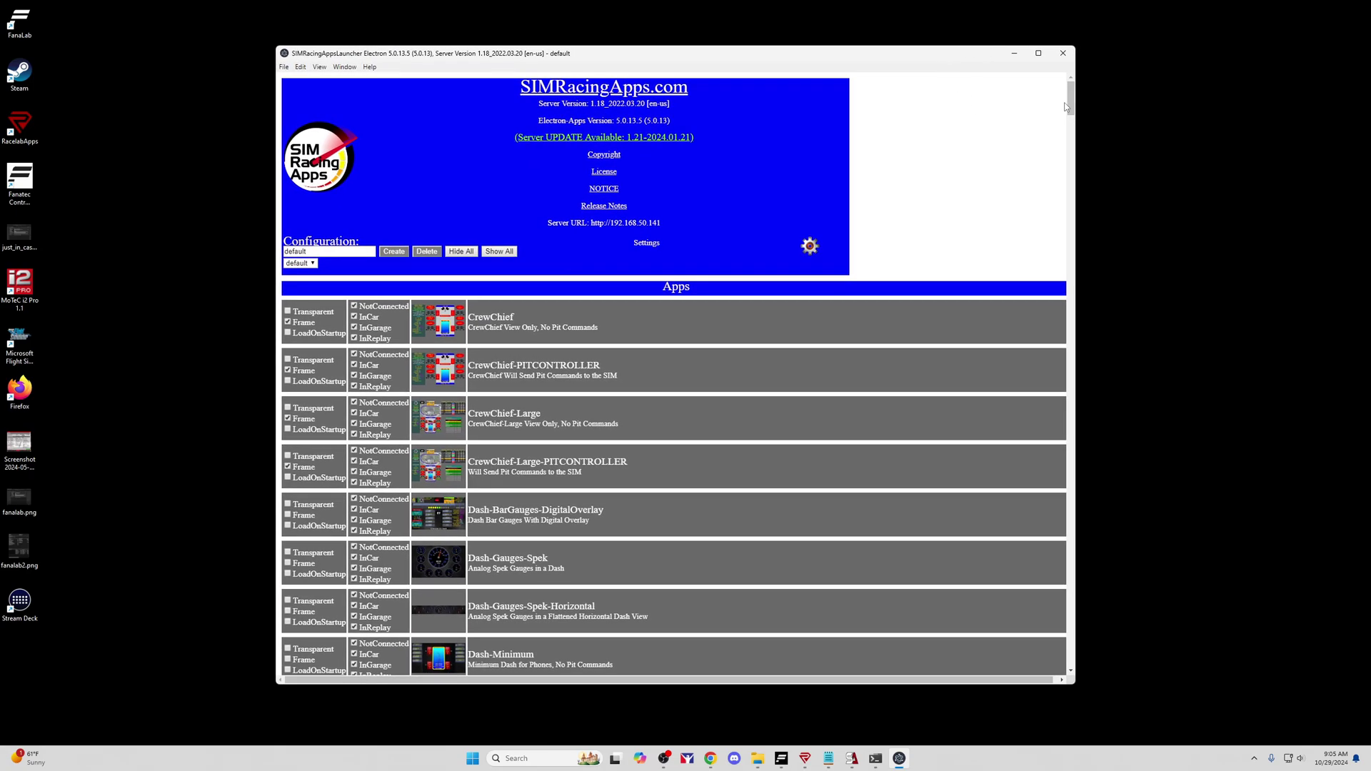
scroll(1074, 112, "down", 2)
scroll(1074, 113, "up", 2)
left_click(448, 328)
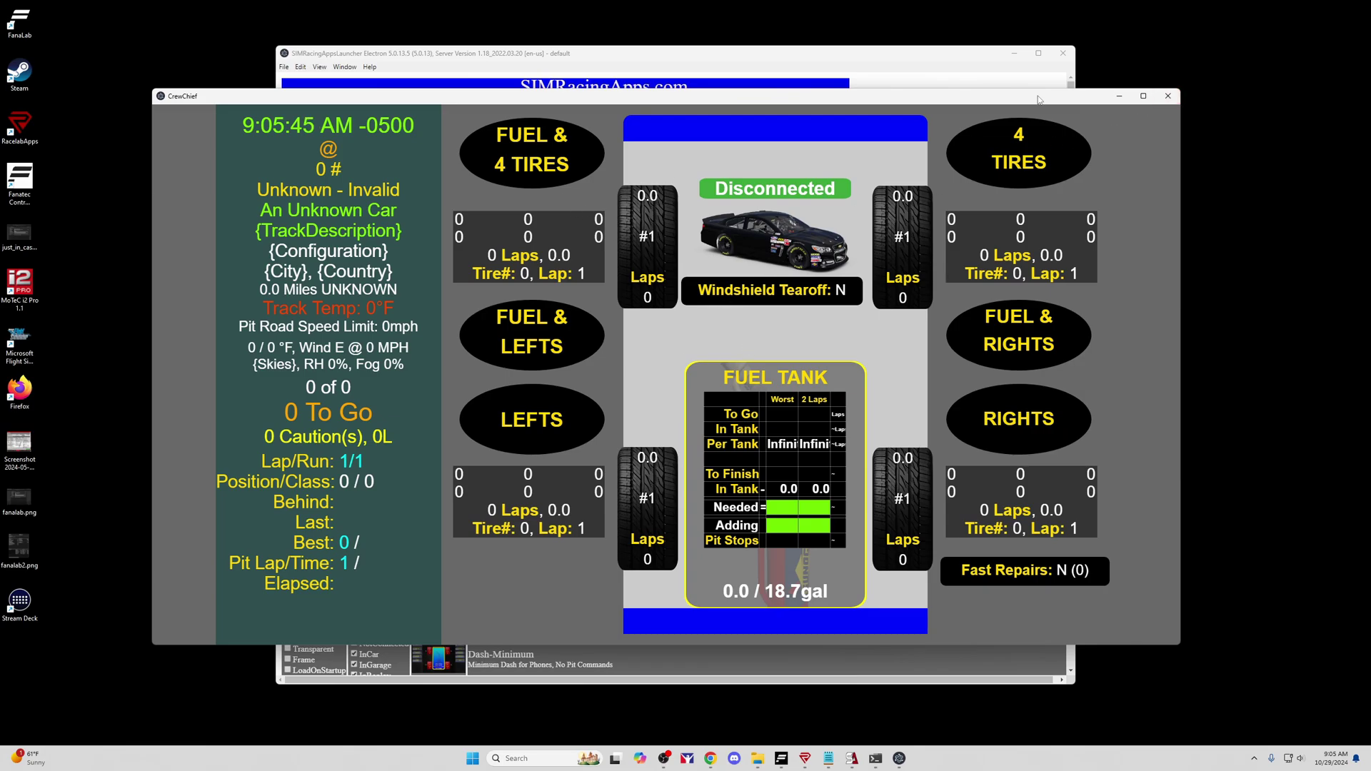
left_click(1168, 100)
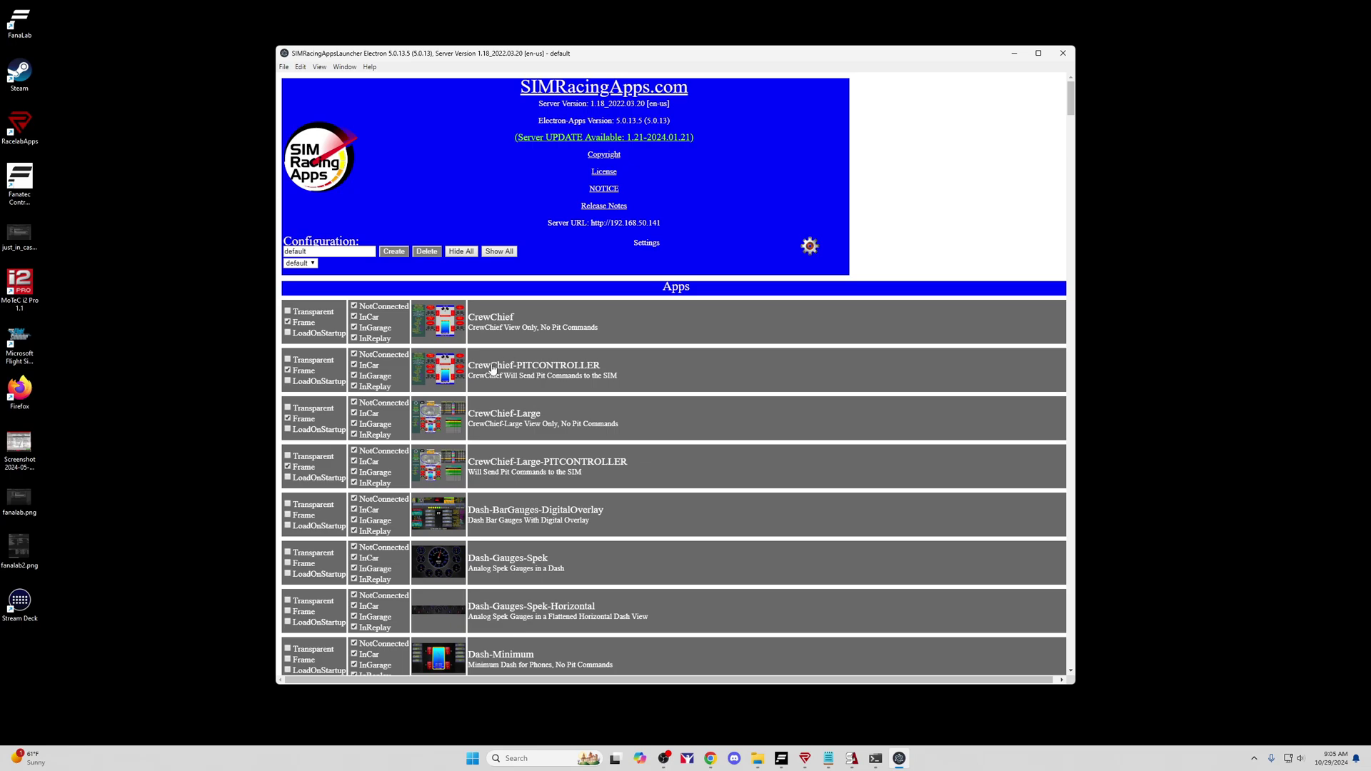
- Launch the CrewChief-PITCONTROLLER app and shift its window to the right
left_click(455, 372)
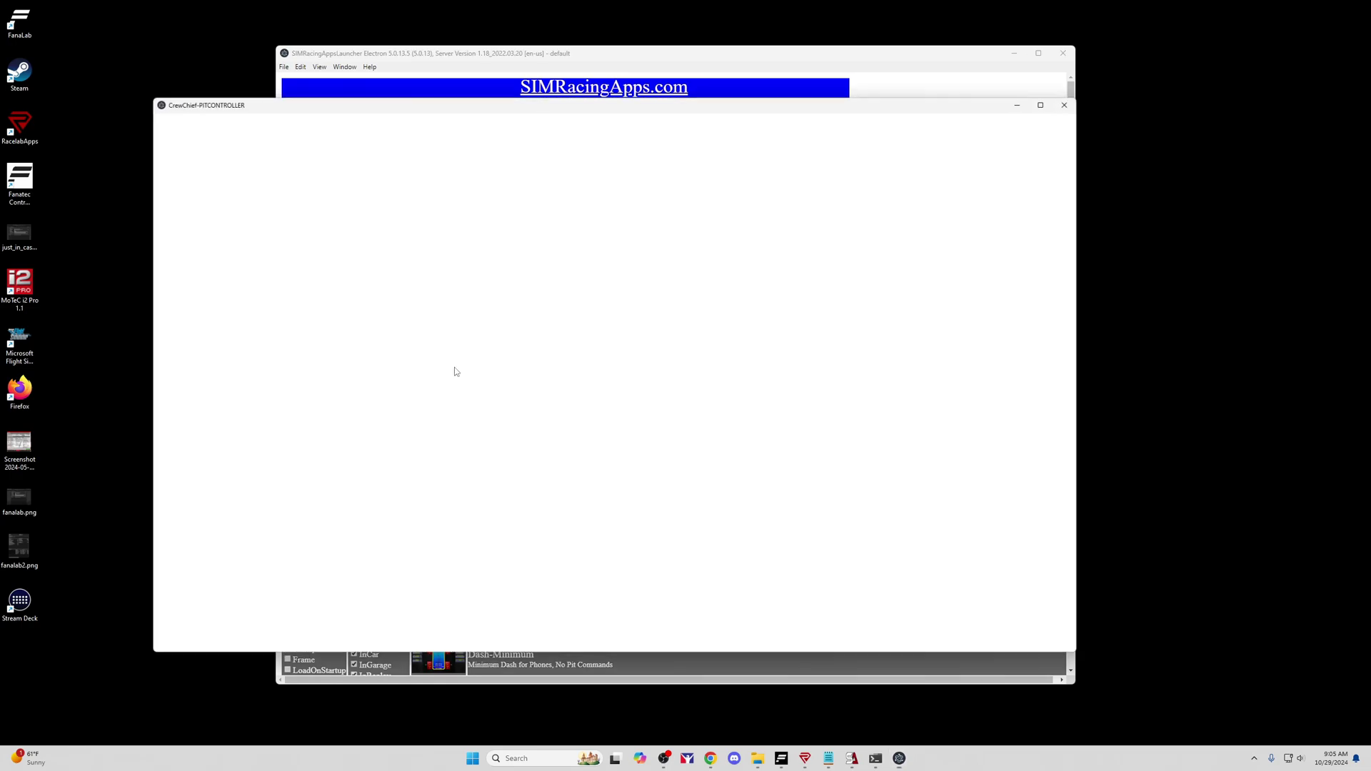
left_click_drag(607, 98, 668, 98)
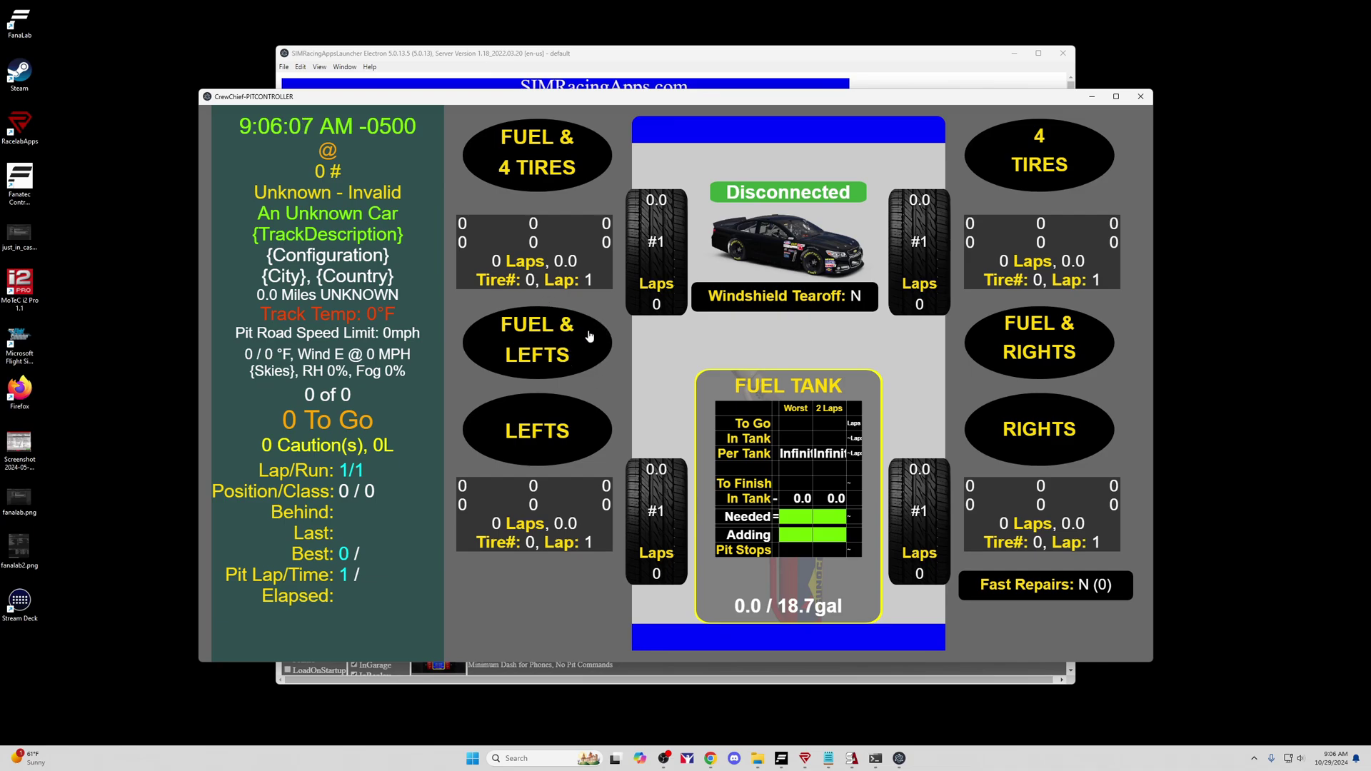
left_click(1143, 97)
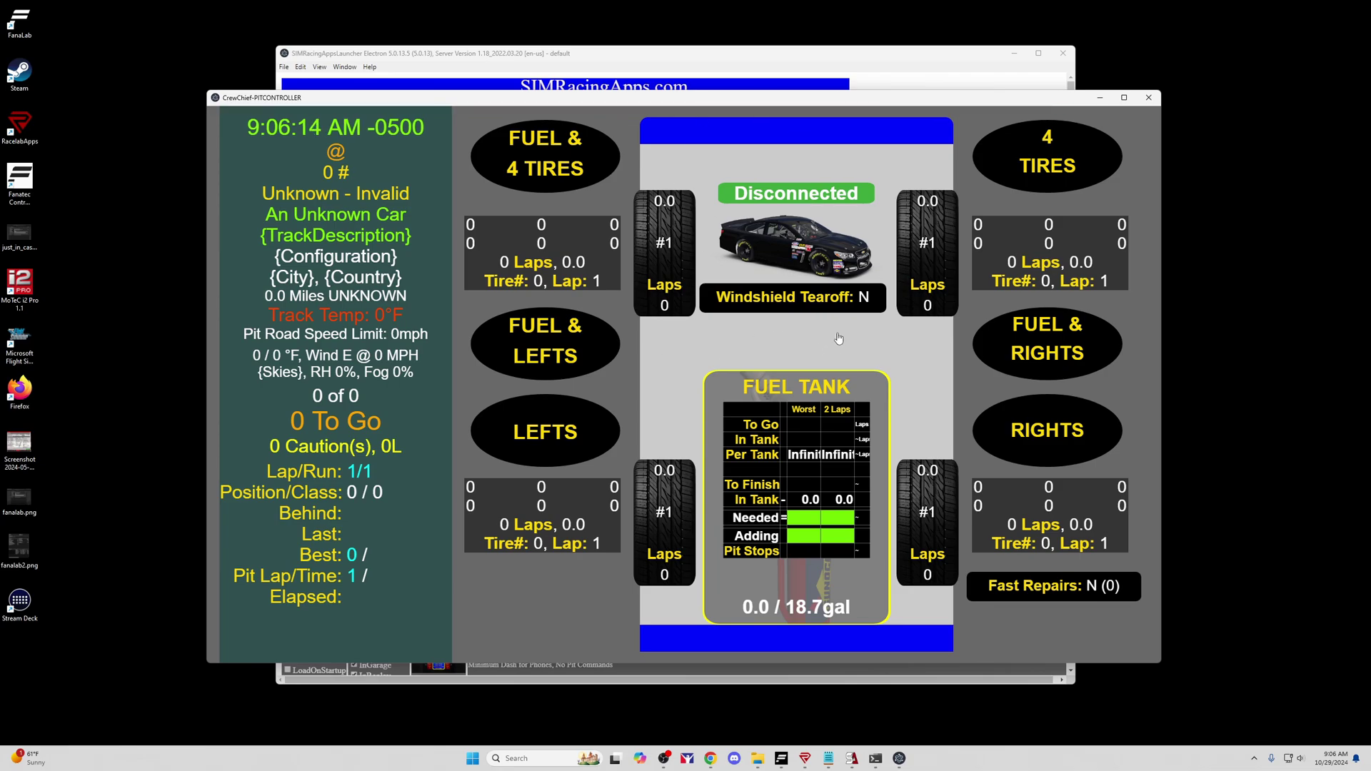
- Resize and reposition the PITCONTROLLER window, then close it
left_click_drag(207, 92, 737, 461)
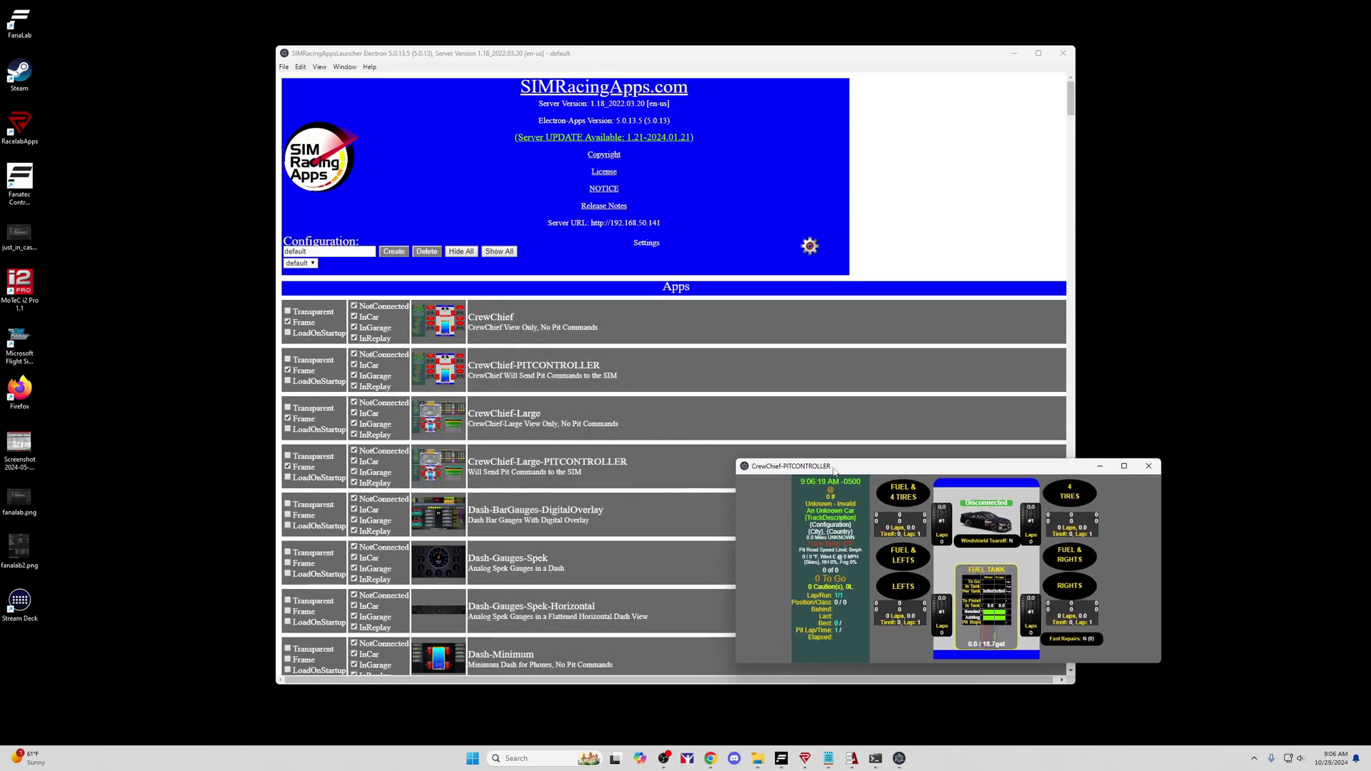
left_click_drag(834, 470, 910, 522)
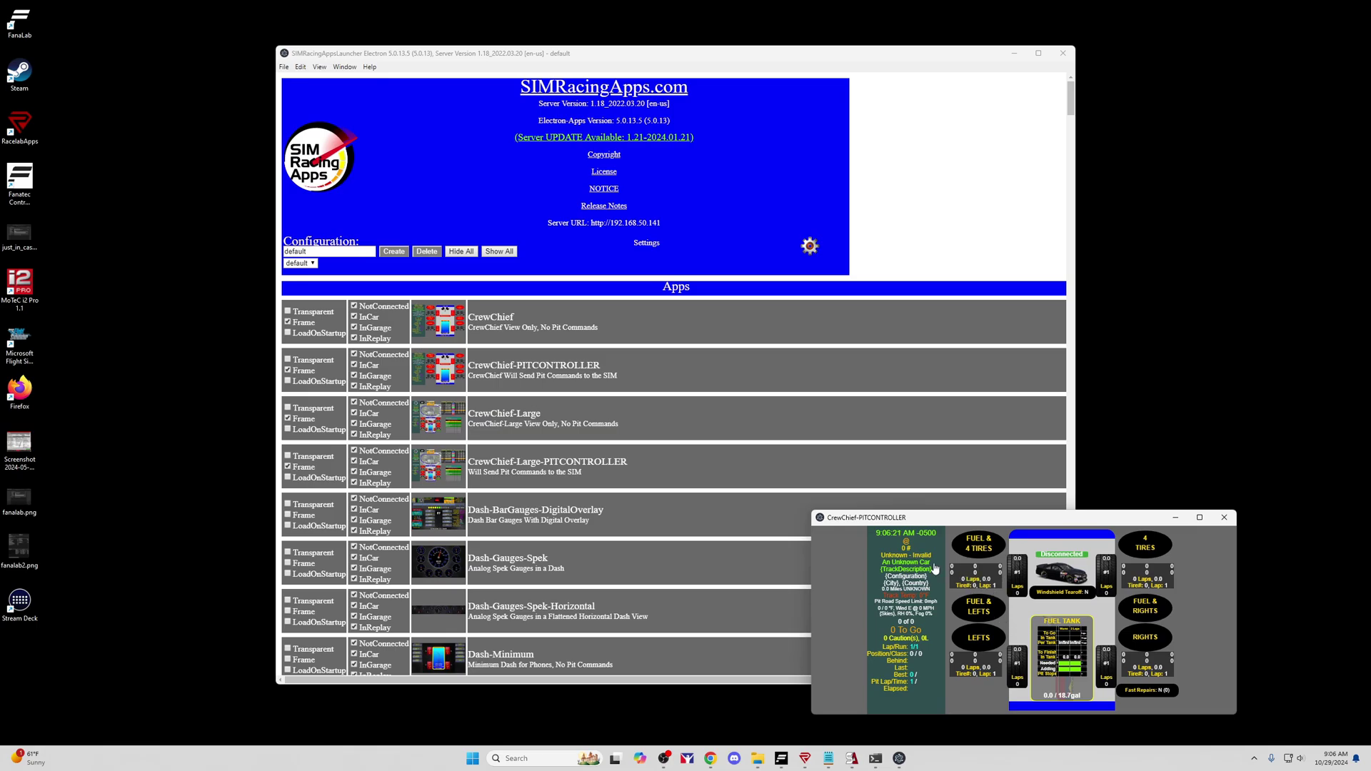
left_click_drag(811, 508, 230, 98)
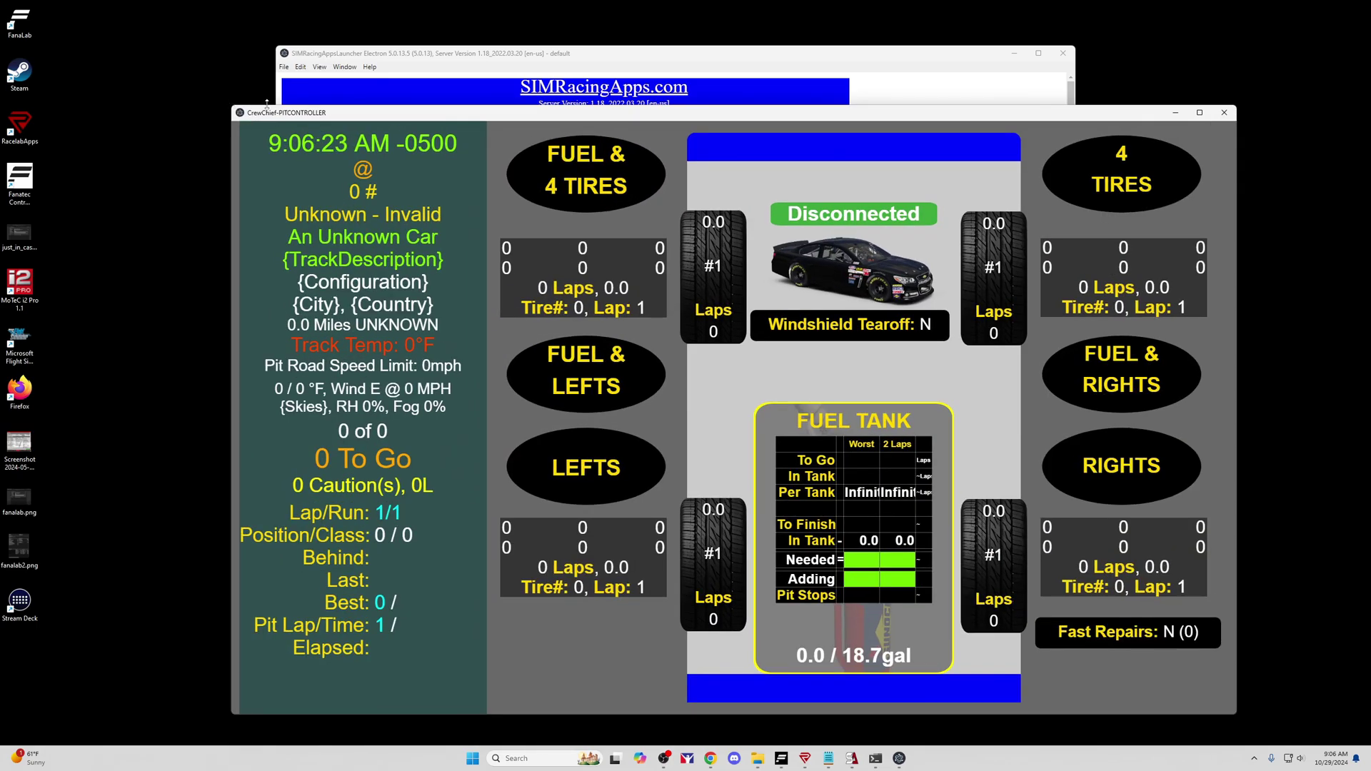
left_click_drag(449, 118, 409, 102)
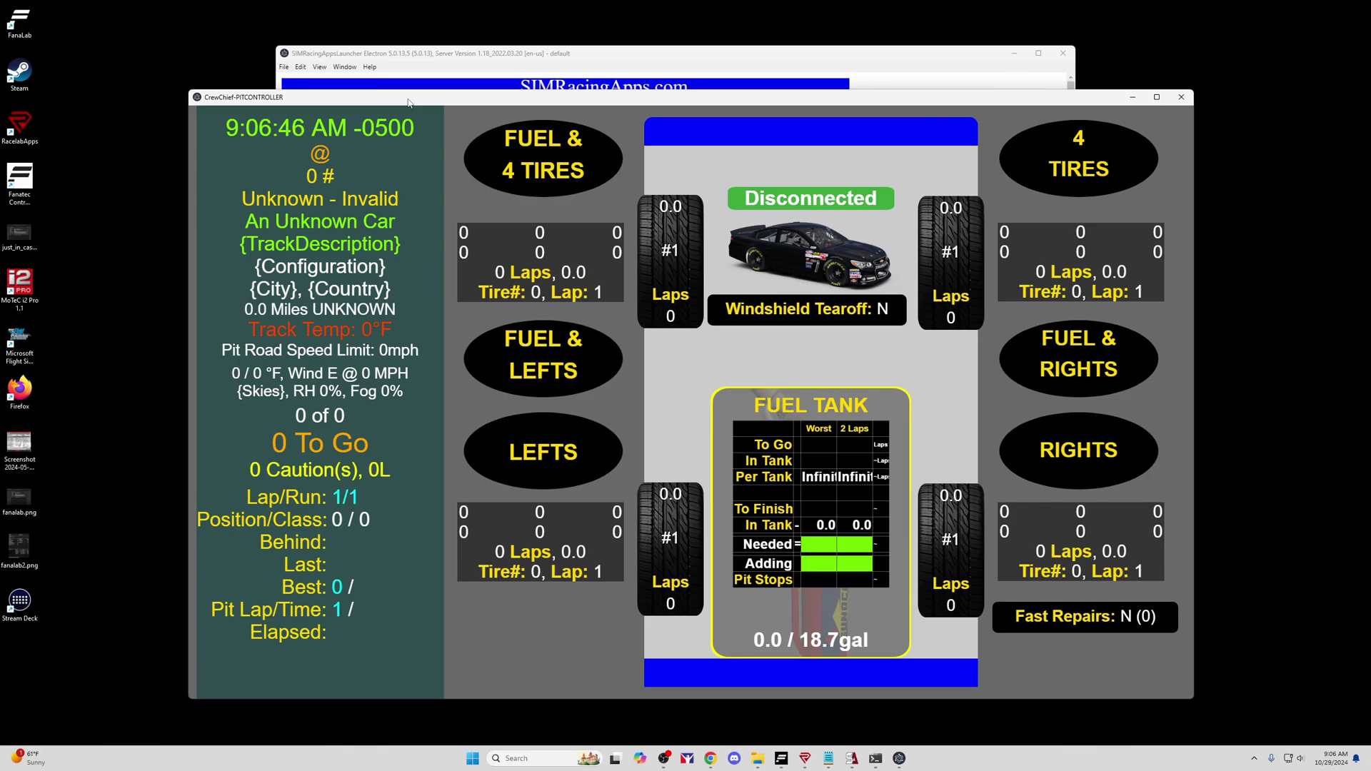
mouse_move(435, 91)
left_mouse_down()
mouse_move(434, 47)
mouse_move(450, 75)
left_mouse_up()
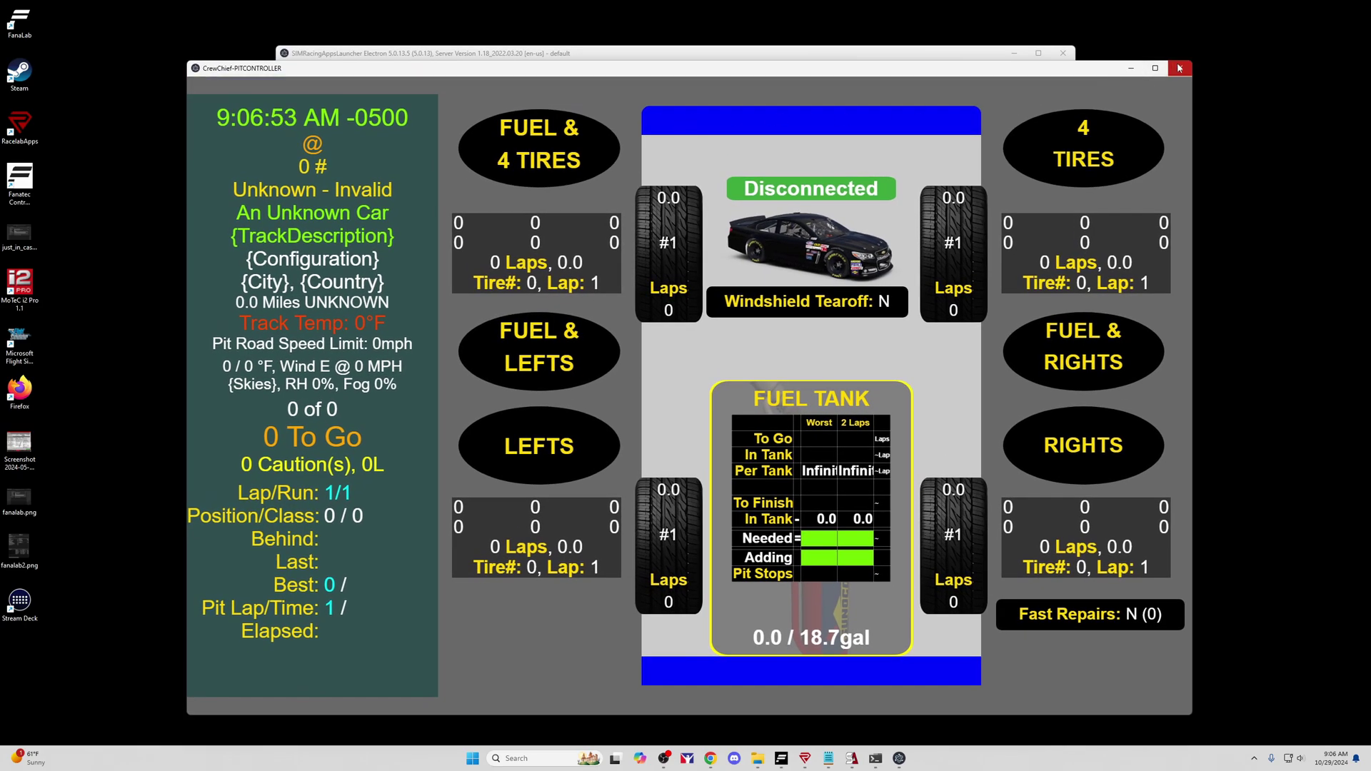
left_click(1180, 69)
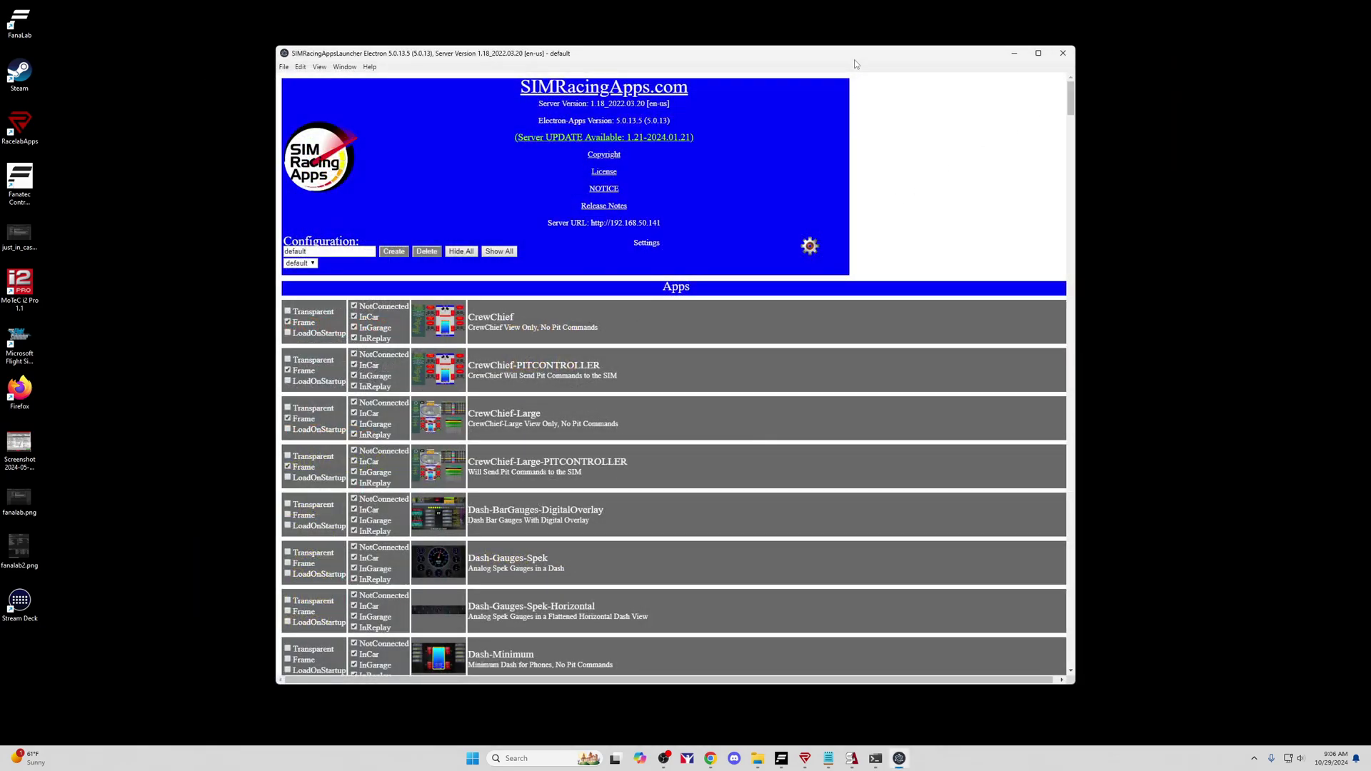
- Scroll to the FuelTank entries and launch FuelTank-NOALT-PITCONTROLLER, showing 0.0 / 18.7gal
left_click_drag(855, 63, 883, 60)
scroll(768, 427, "down", 3)
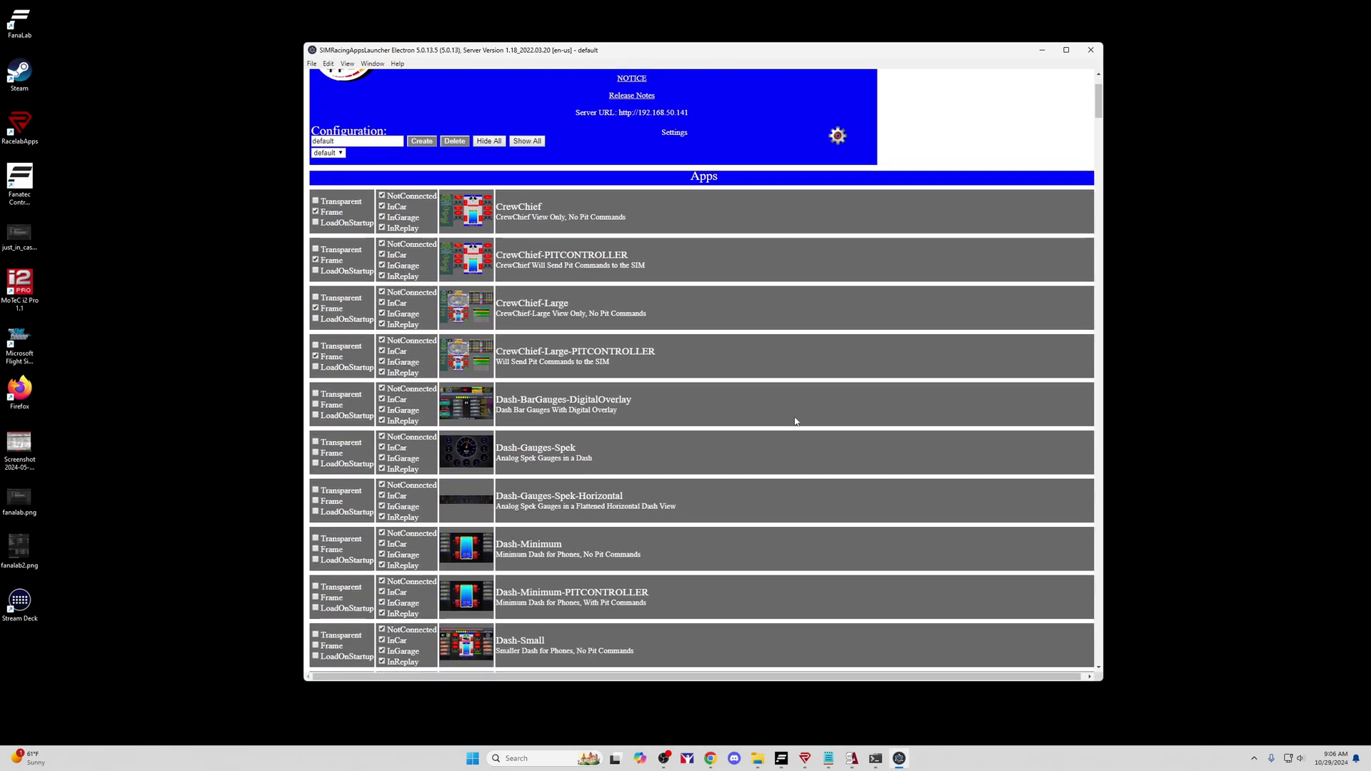
scroll(808, 422, "down", 10)
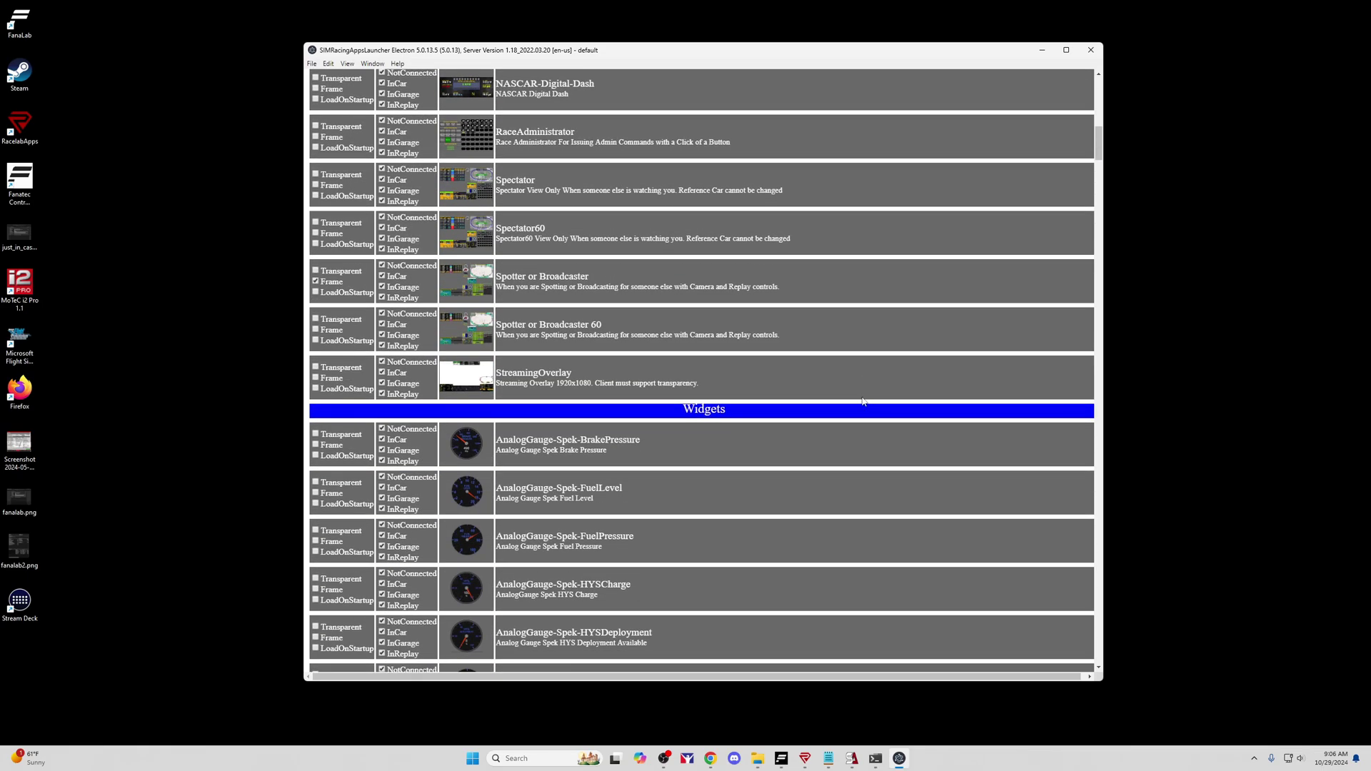
scroll(863, 402, "down", 15)
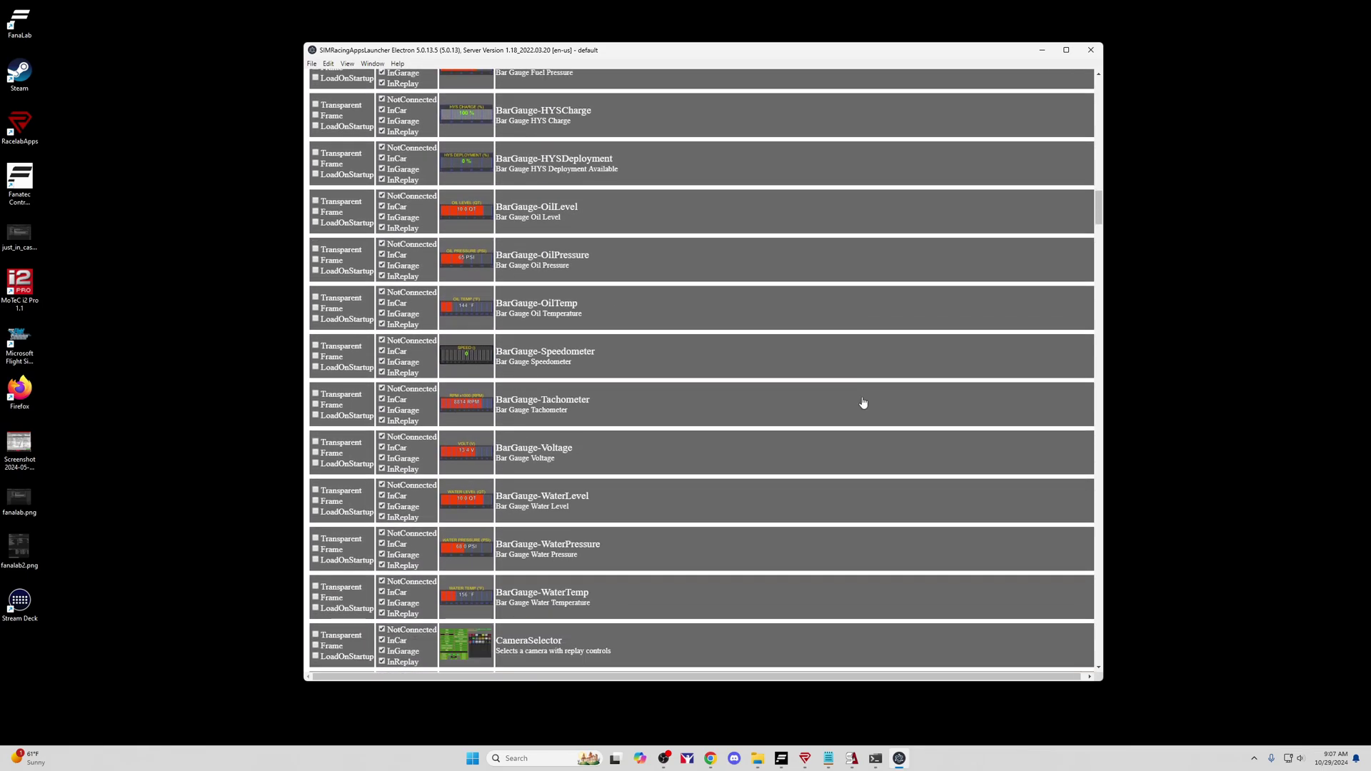
scroll(863, 402, "down", 15)
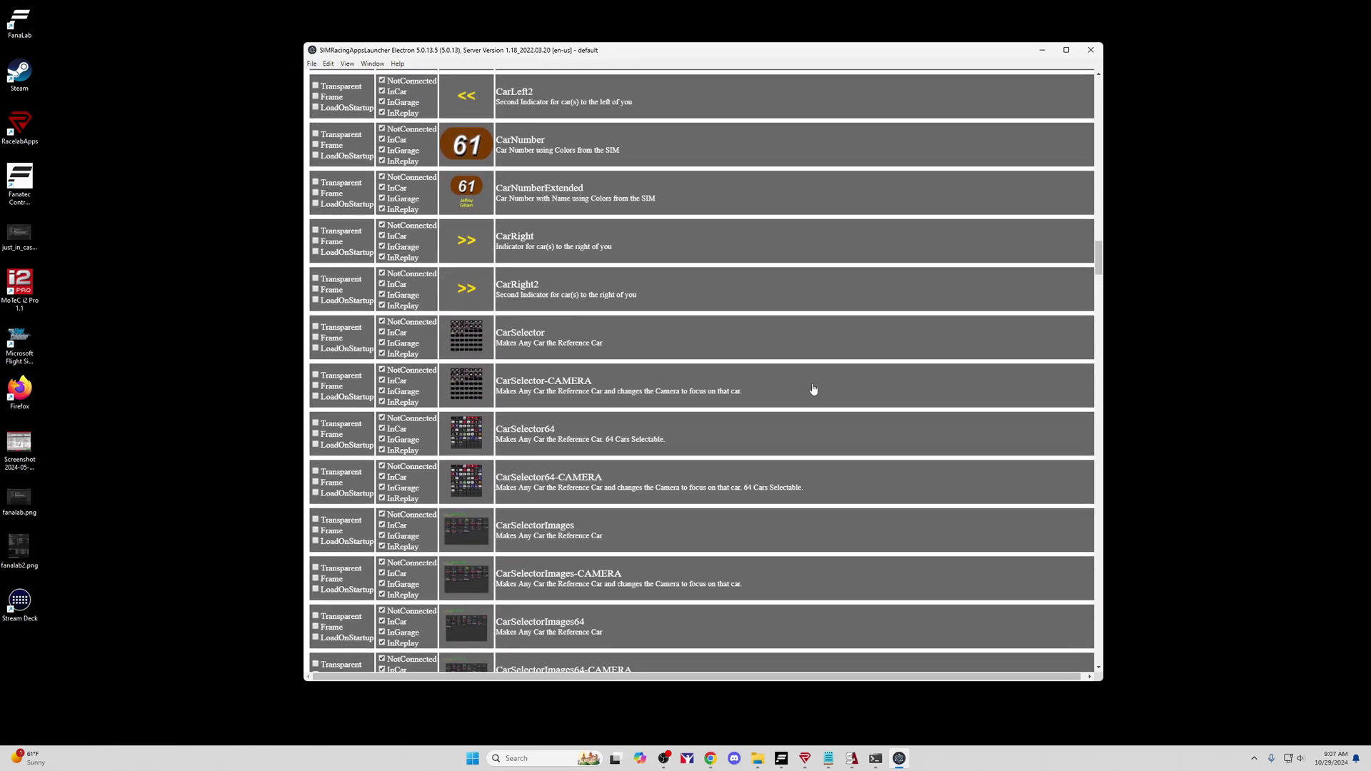
scroll(814, 389, "down", 15)
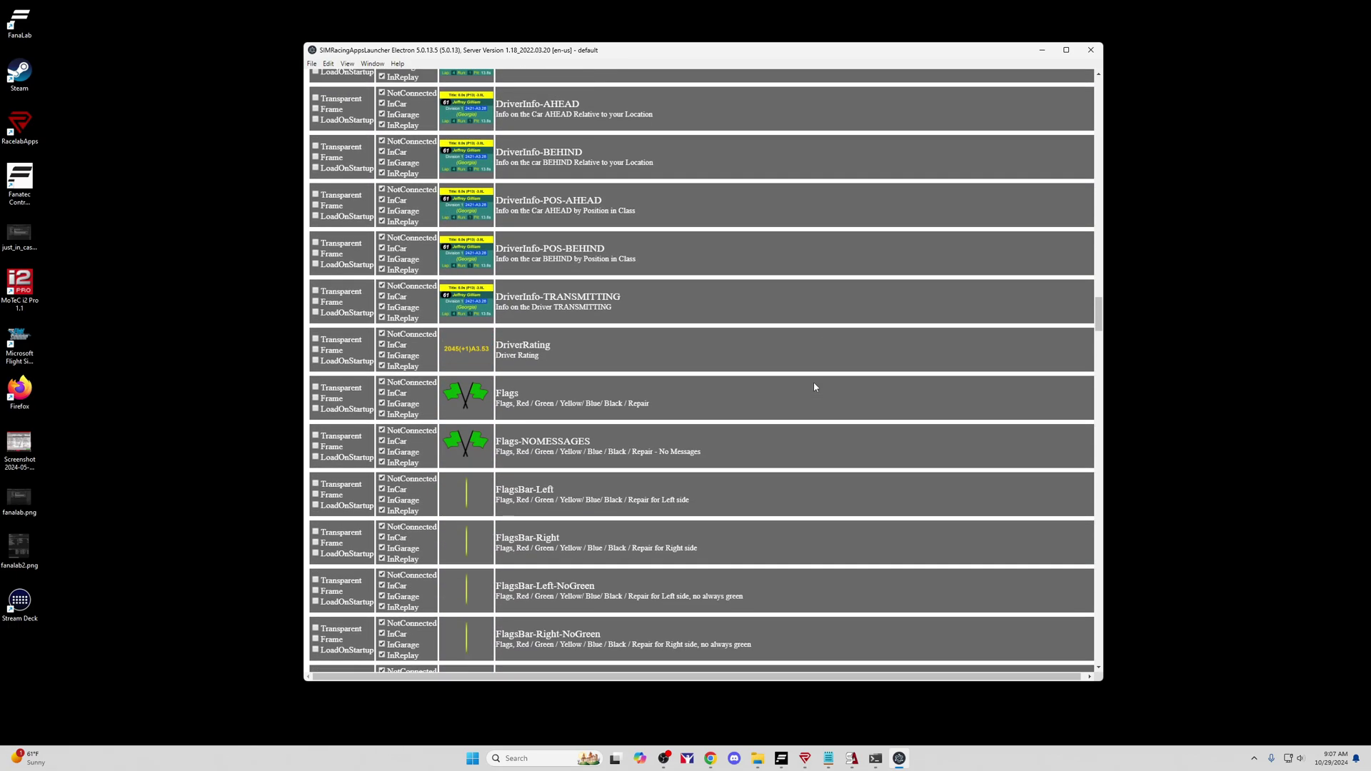
scroll(815, 388, "down", 15)
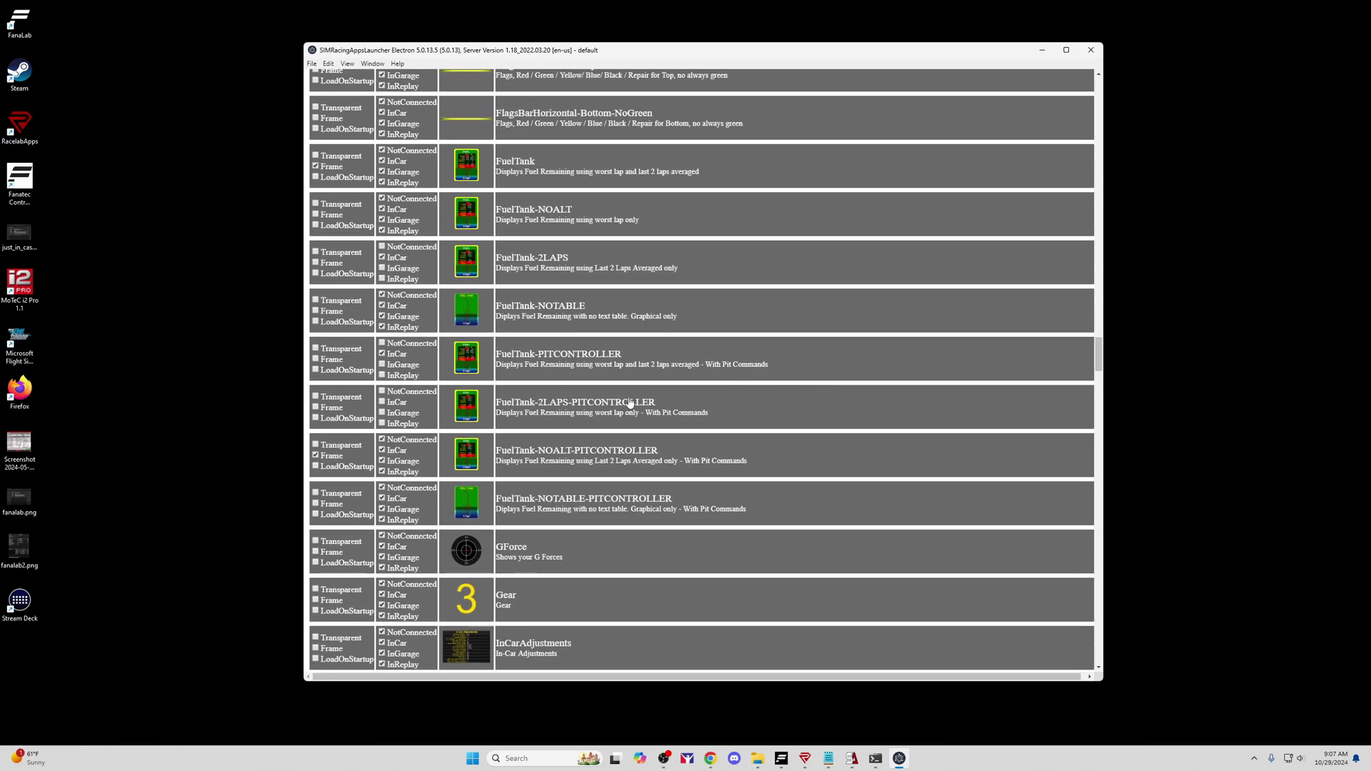
left_click(474, 463)
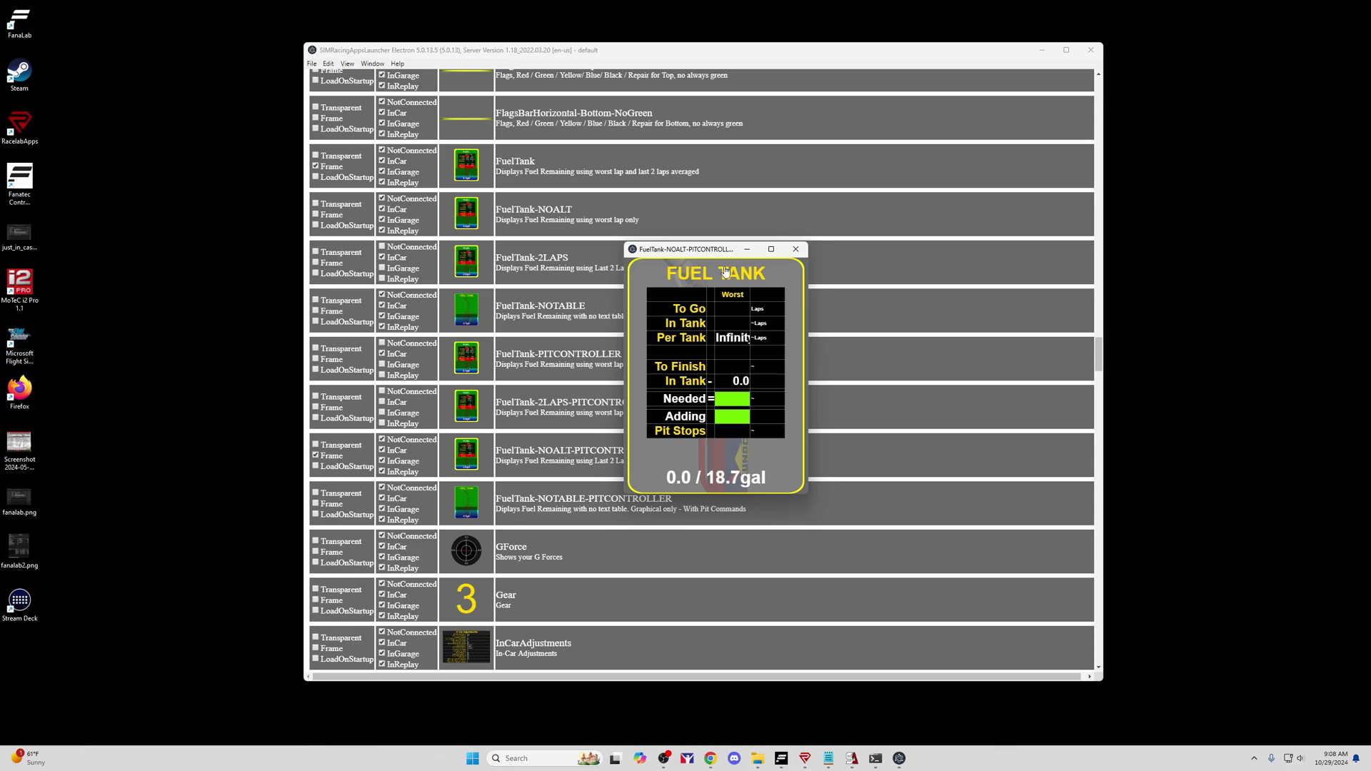
- Close the fuel tank widget and scroll through the remaining gauge and tire widgets
left_click(795, 249)
scroll(952, 382, "down", 8)
scroll(949, 382, "down", 10)
scroll(950, 383, "down", 10)
scroll(949, 382, "down", 10)
scroll(949, 383, "down", 10)
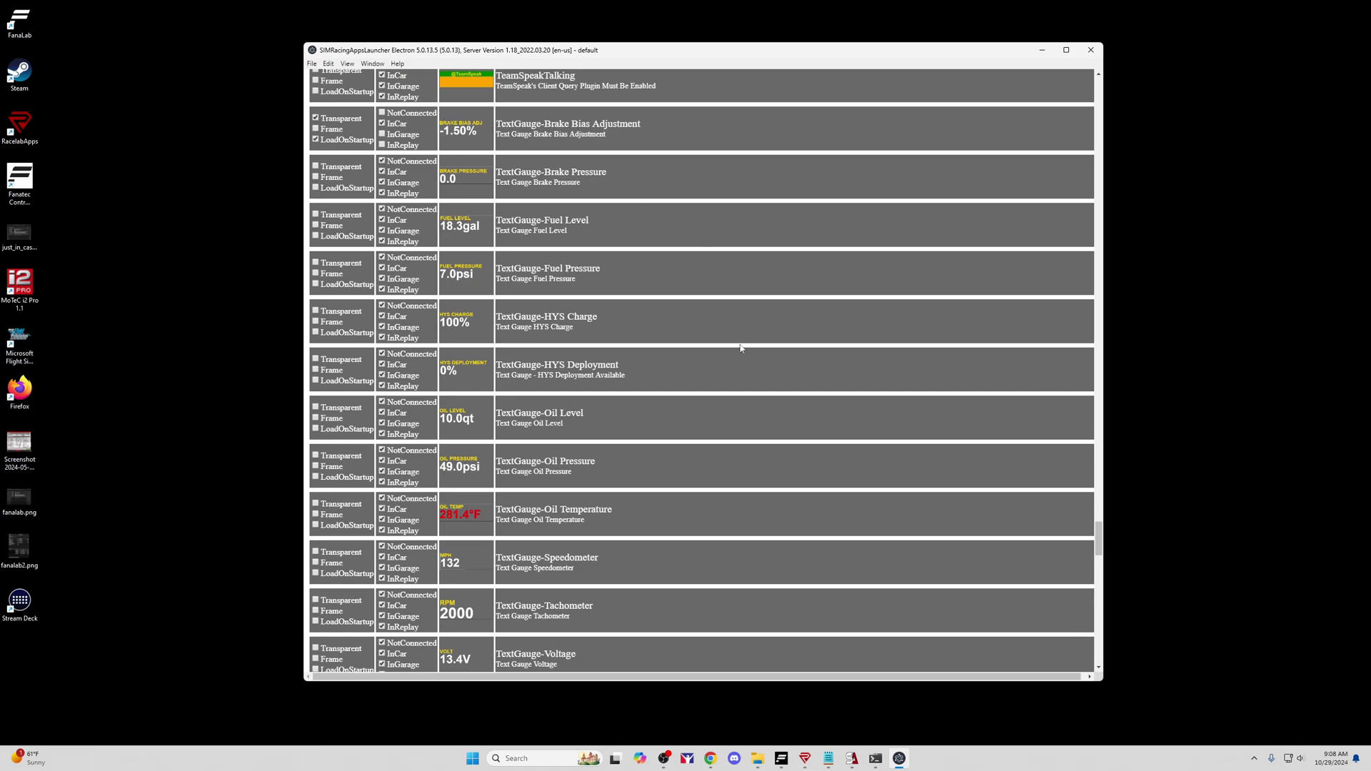
scroll(820, 395, "down", 10)
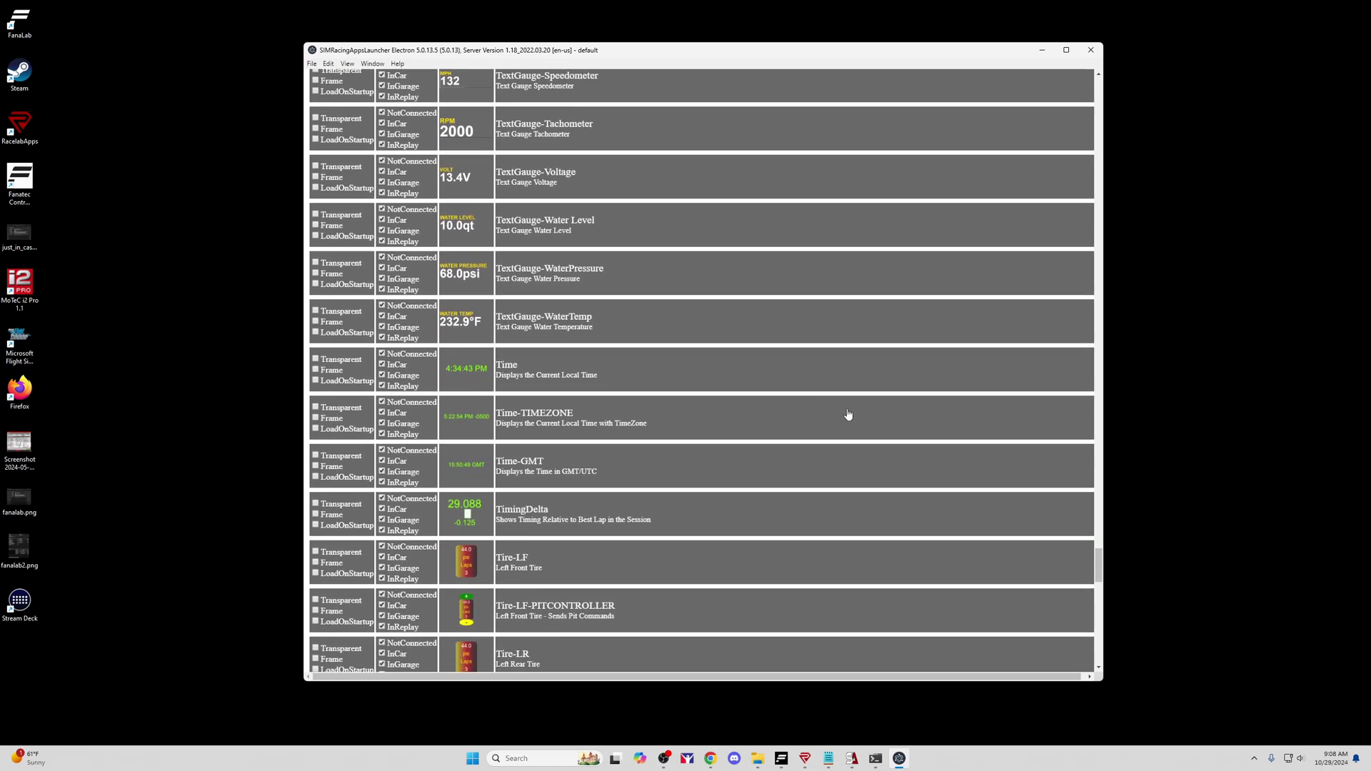
- Return the launcher list to the top and move the launcher window aside
left_click_drag(1095, 570, 1099, 596)
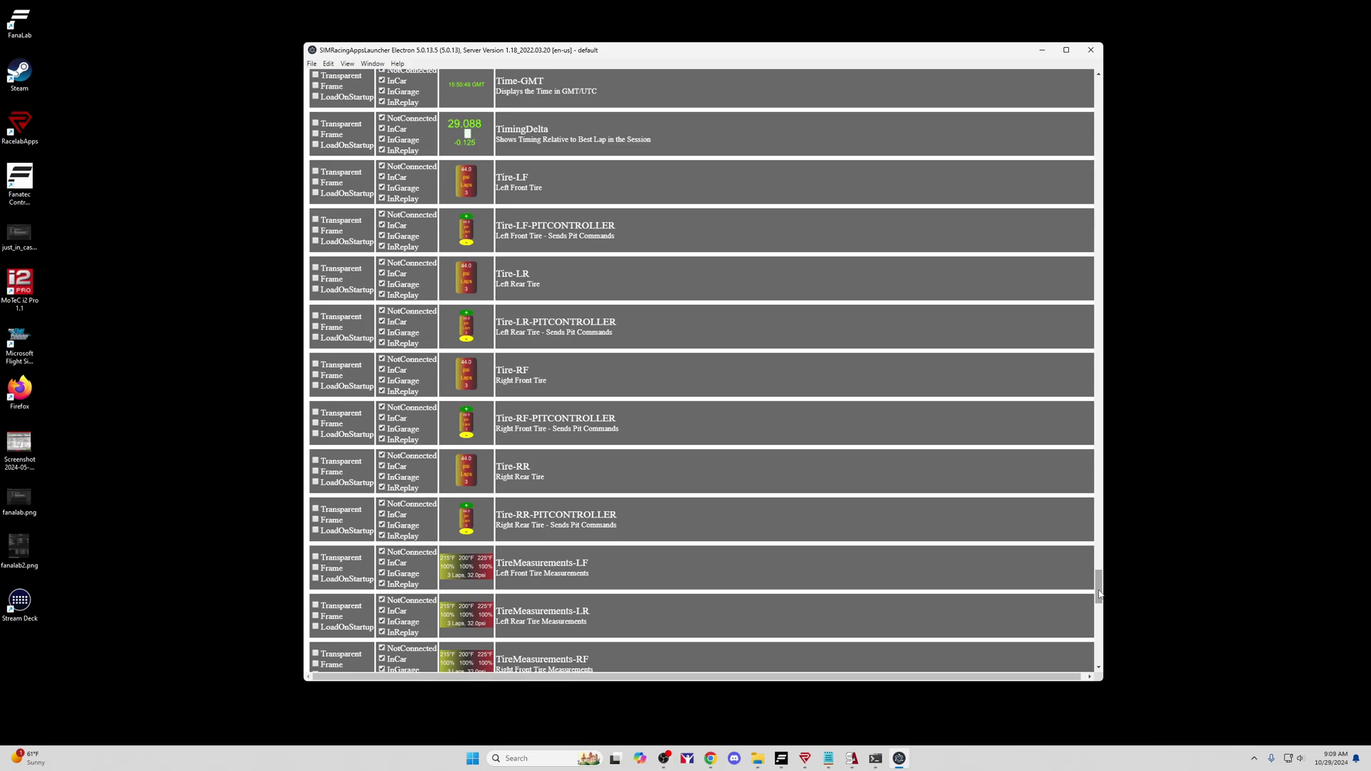
left_click_drag(1100, 594, 1067, 94)
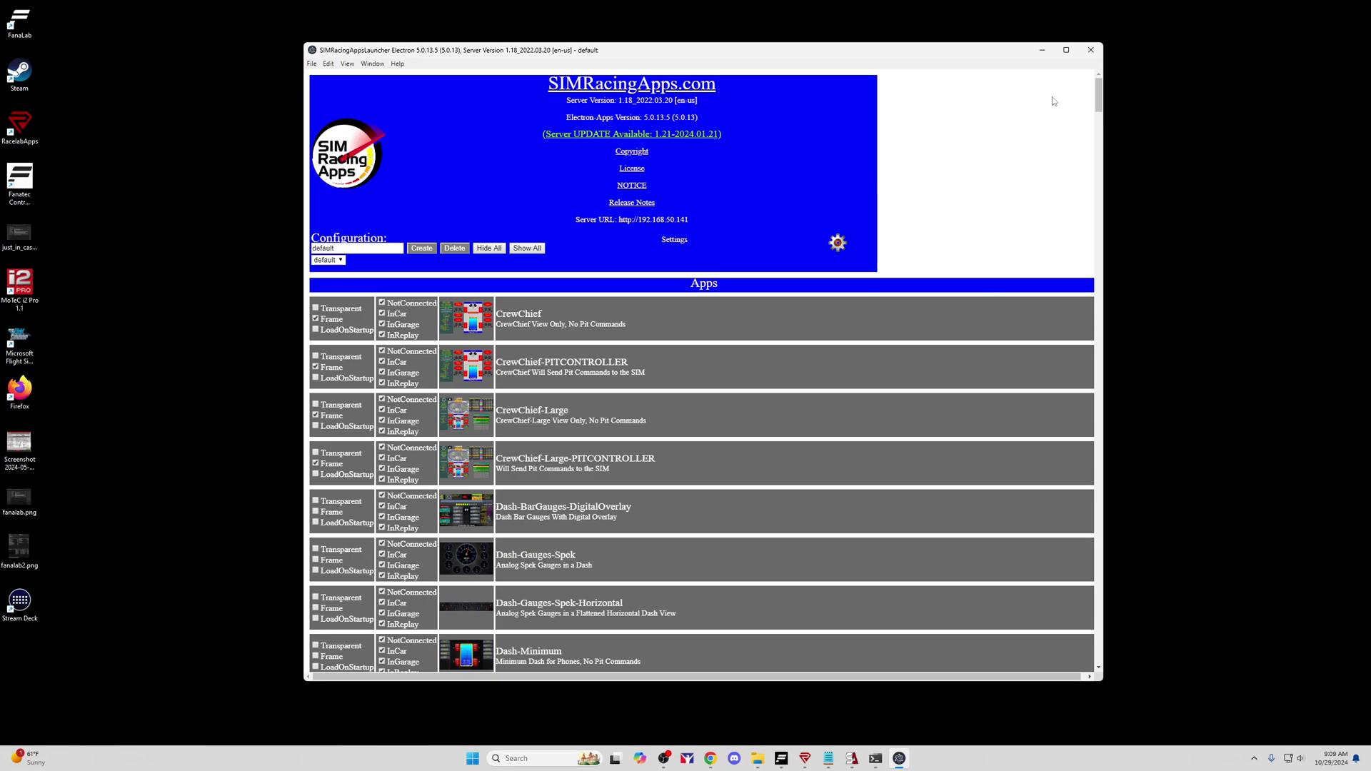
left_click_drag(1020, 56, 0, 57)
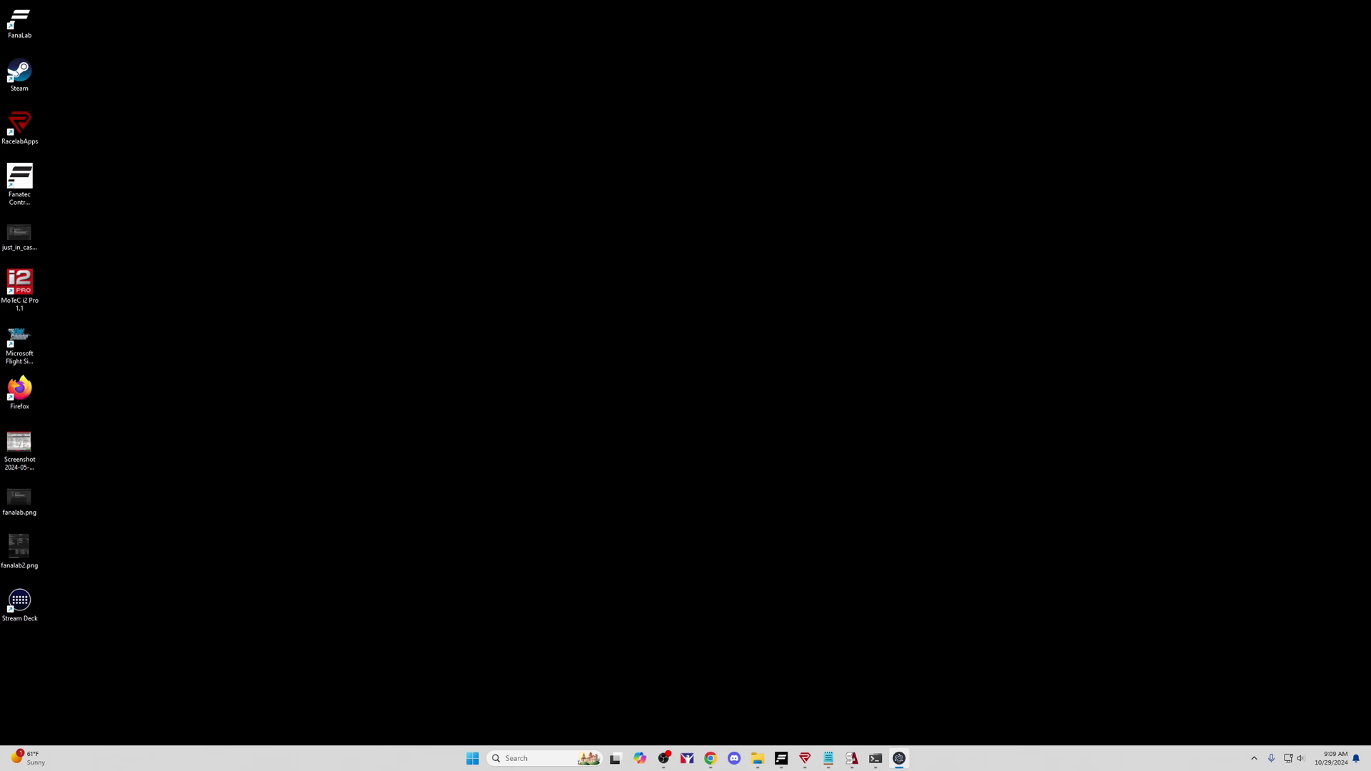
- Switch to Chrome and show the timing.png Spa-Francorchamps race leaderboard sample
key("alt+Tab")
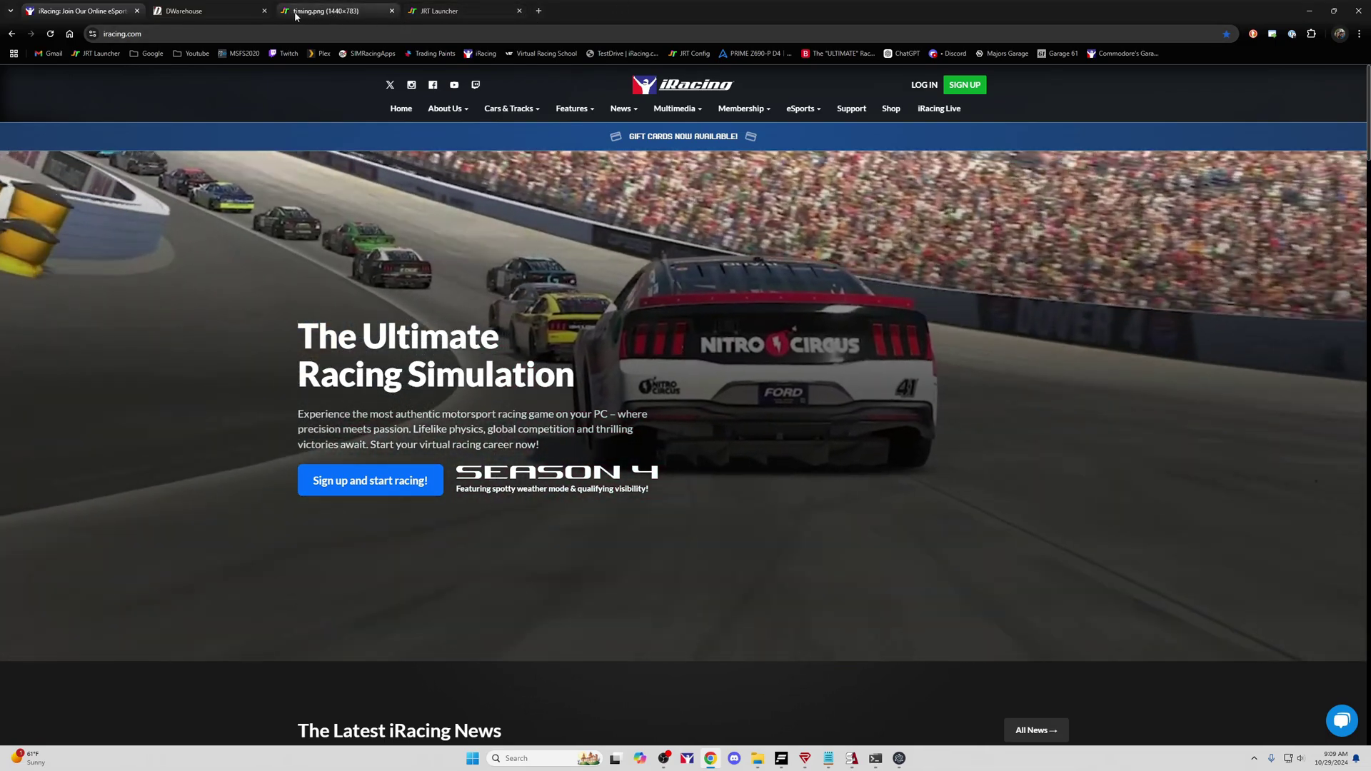
left_click(295, 13)
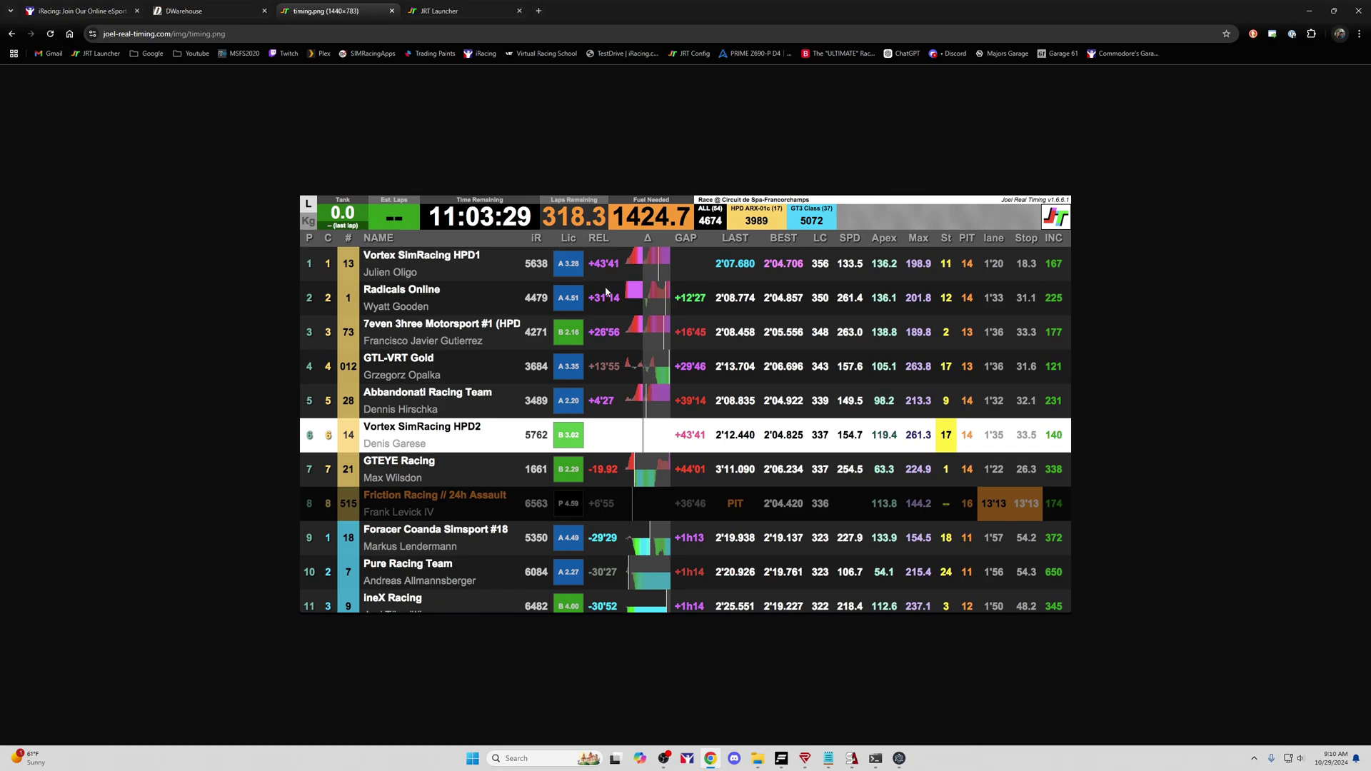
- Switch to the JRT Launcher tab showing the empty live timing page
left_click(437, 11)
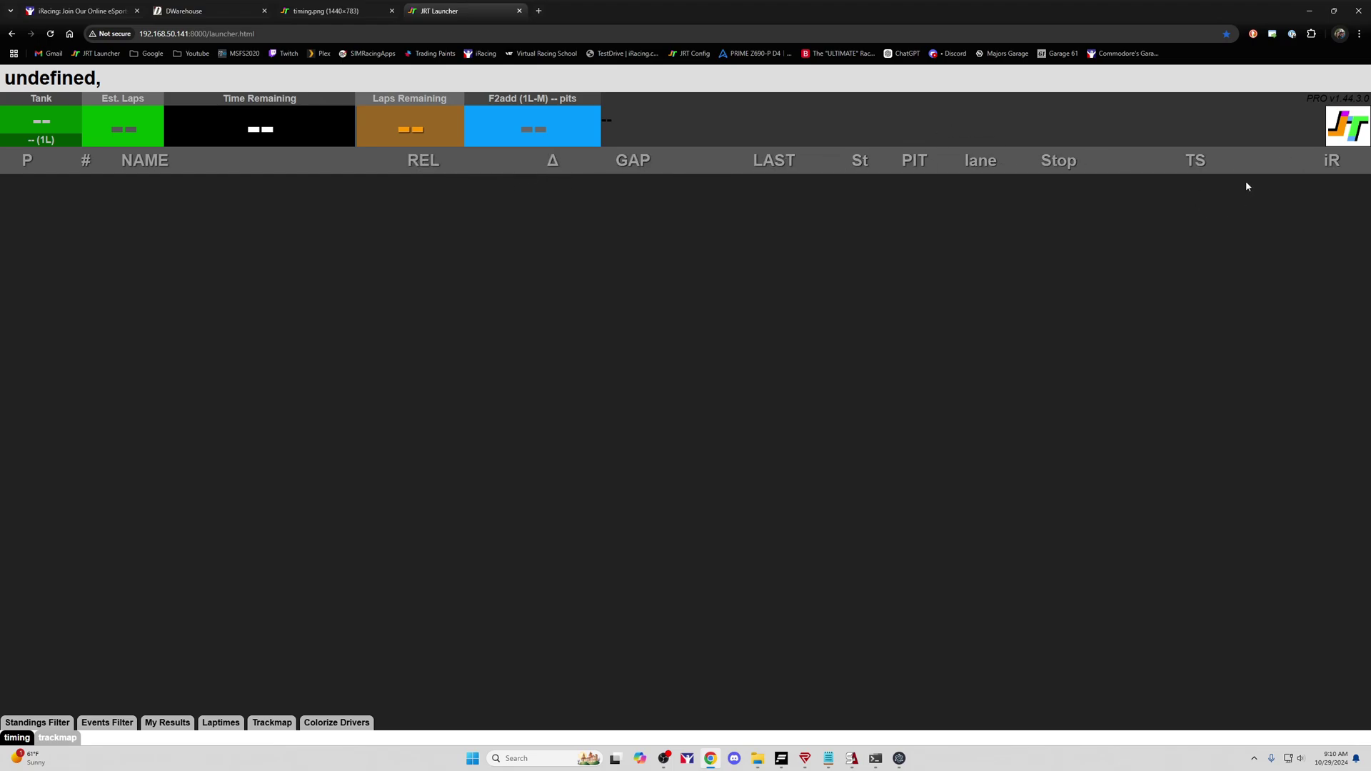
- Compare the timing.png sample with the JRT Launcher page, ending on the blank live table
left_click(330, 15)
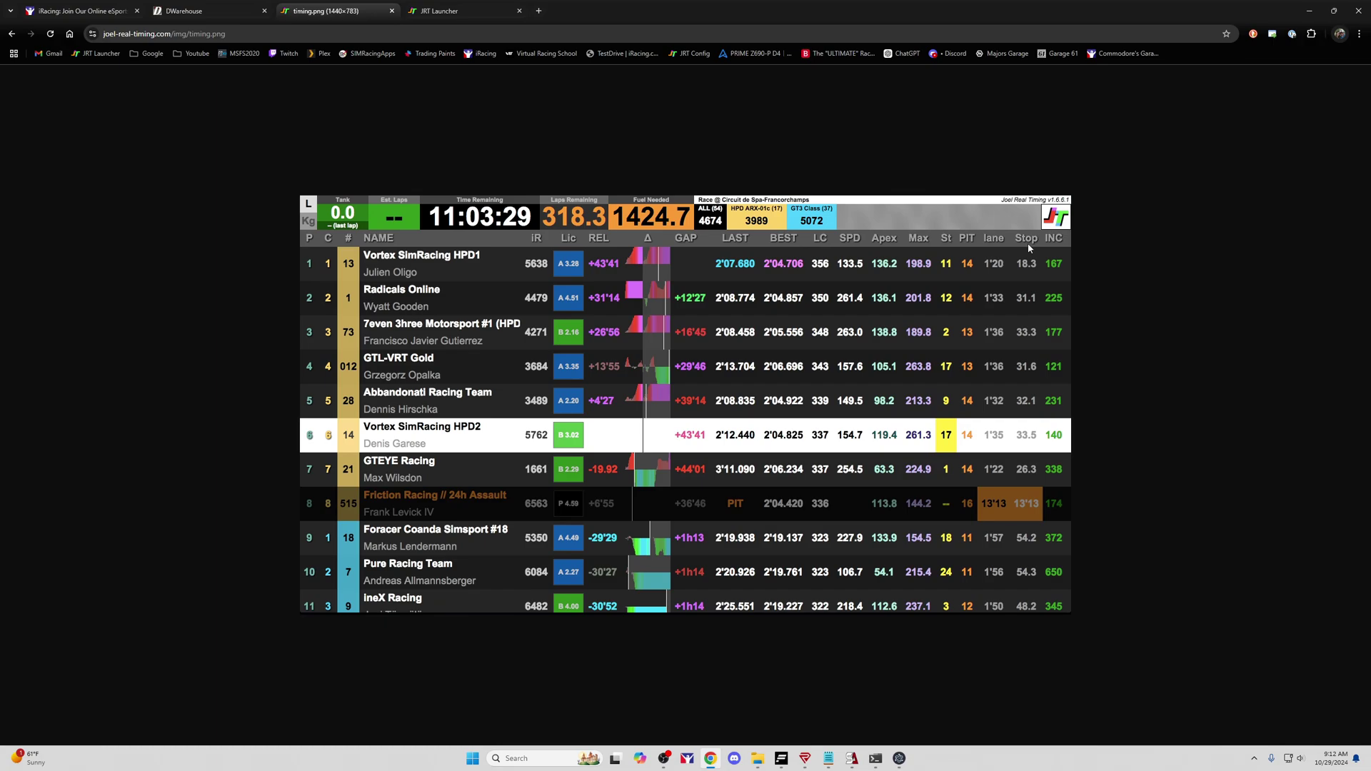
left_click(437, 13)
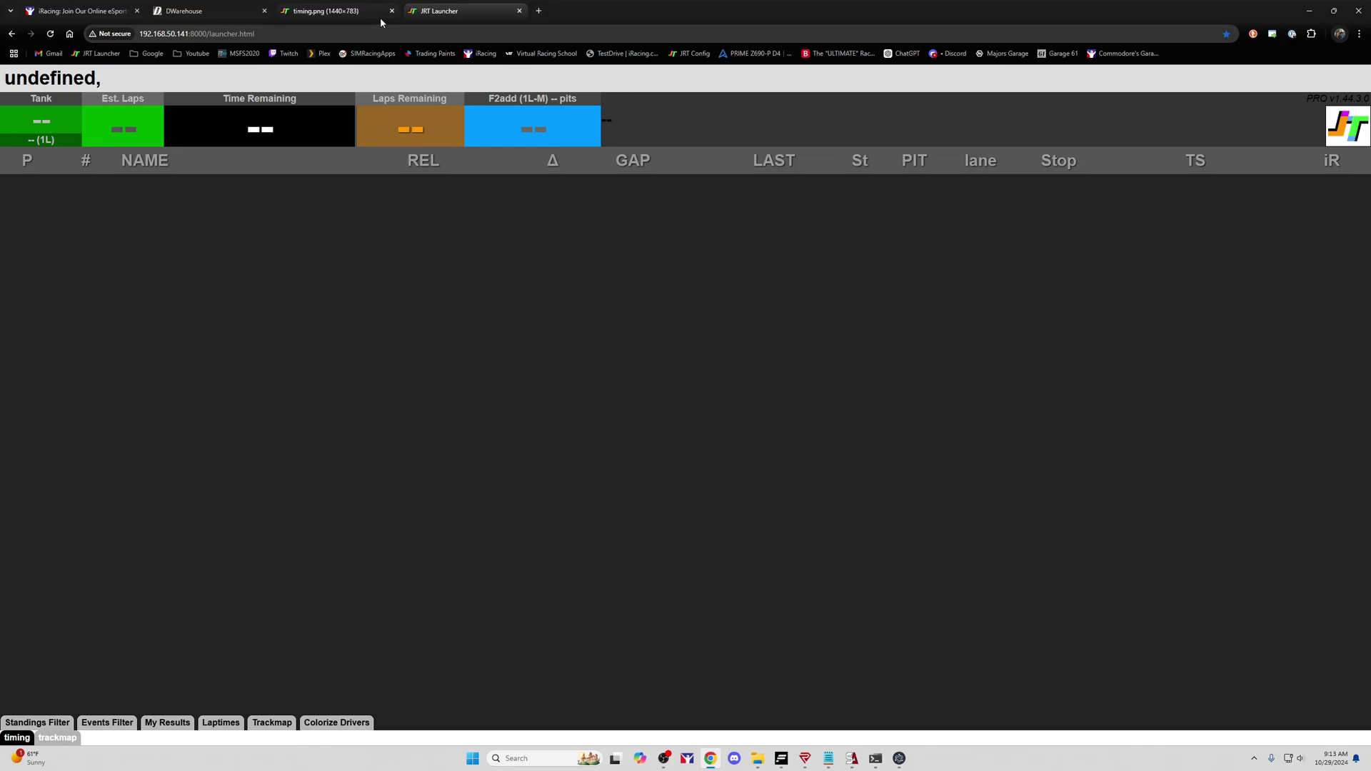
left_click(326, 11)
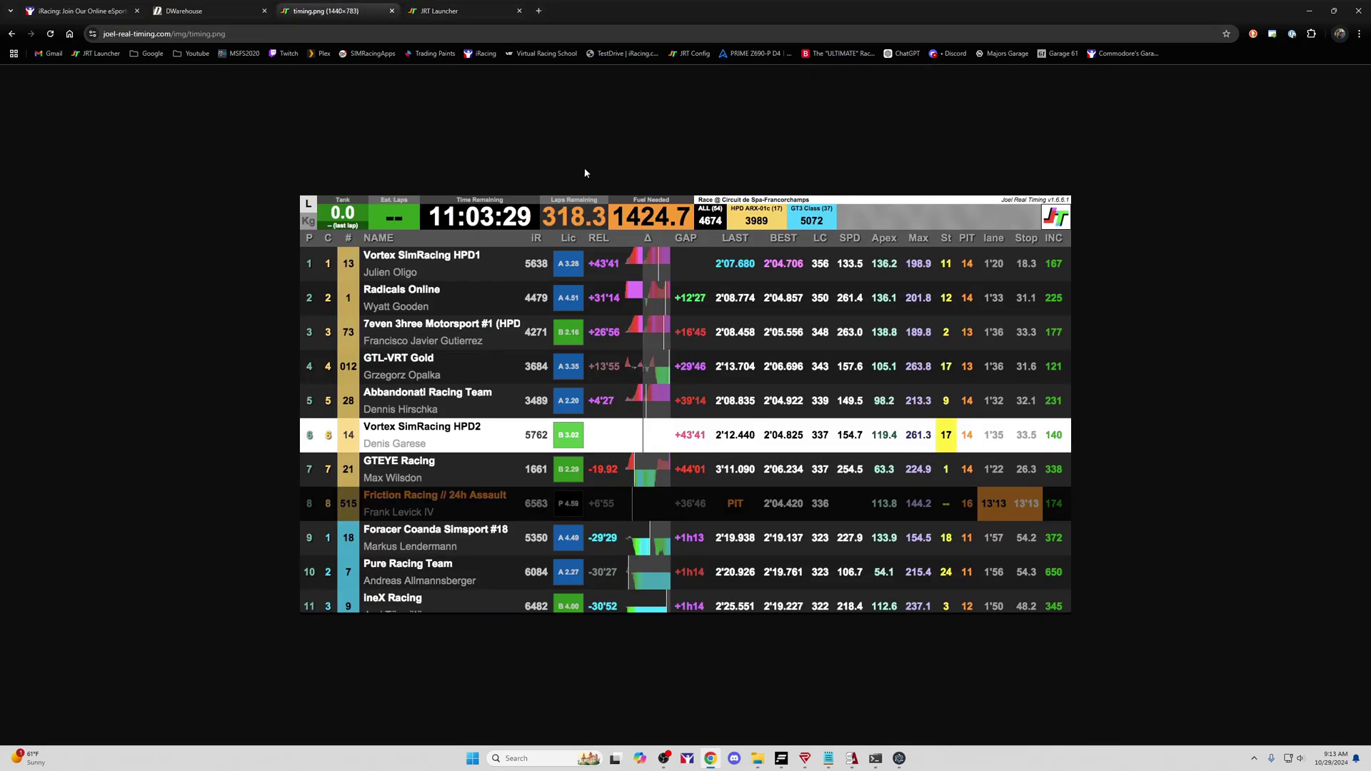
left_click(443, 12)
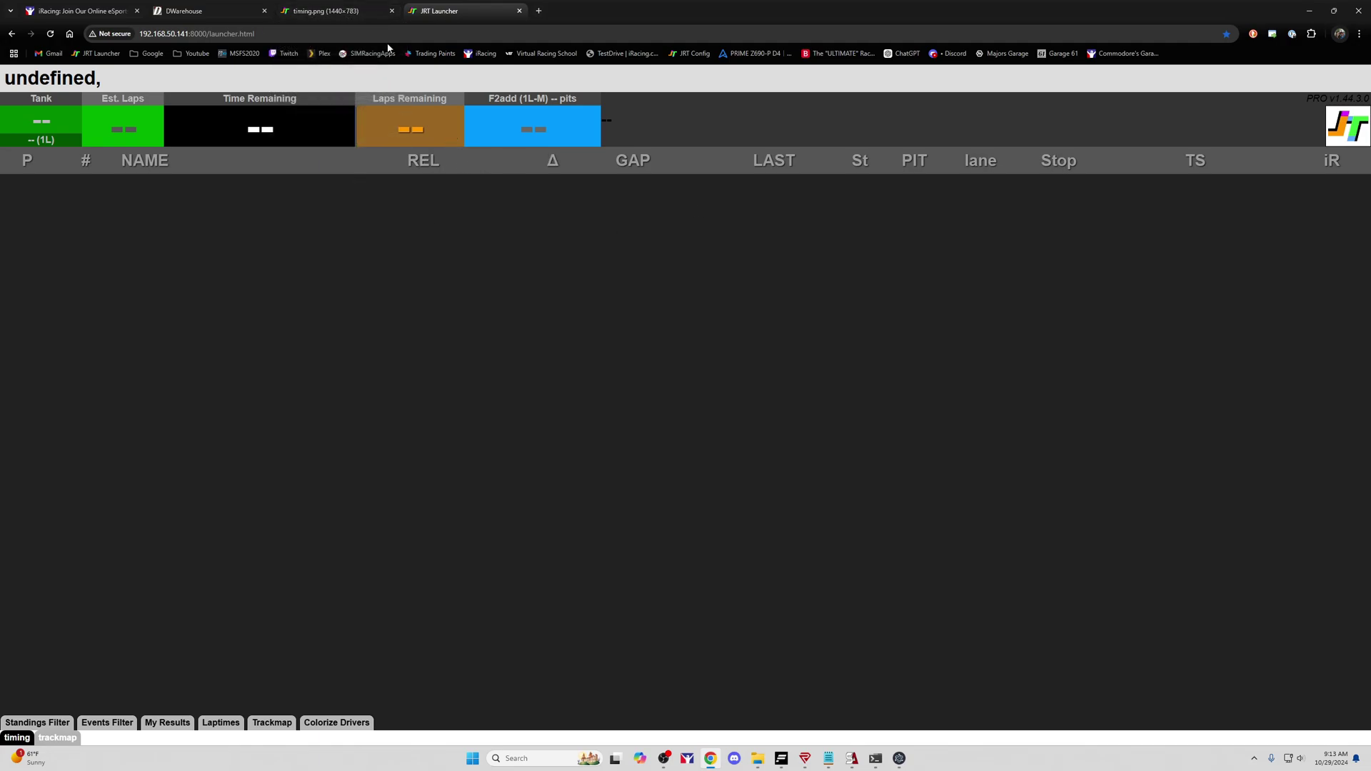
- Show the timing.png Spa leaderboard with 11:03:29 remaining, then switch to another program
left_click(344, 15)
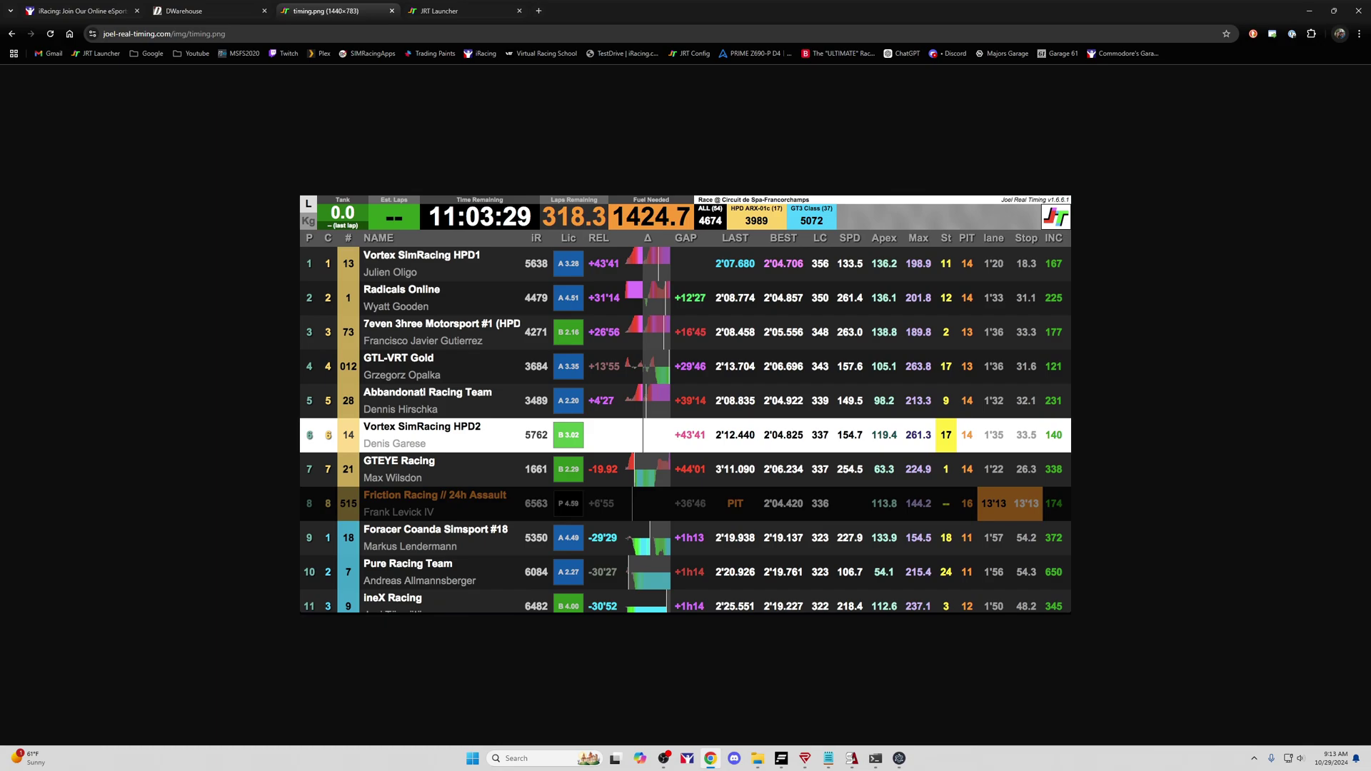
key("alt+Tab")
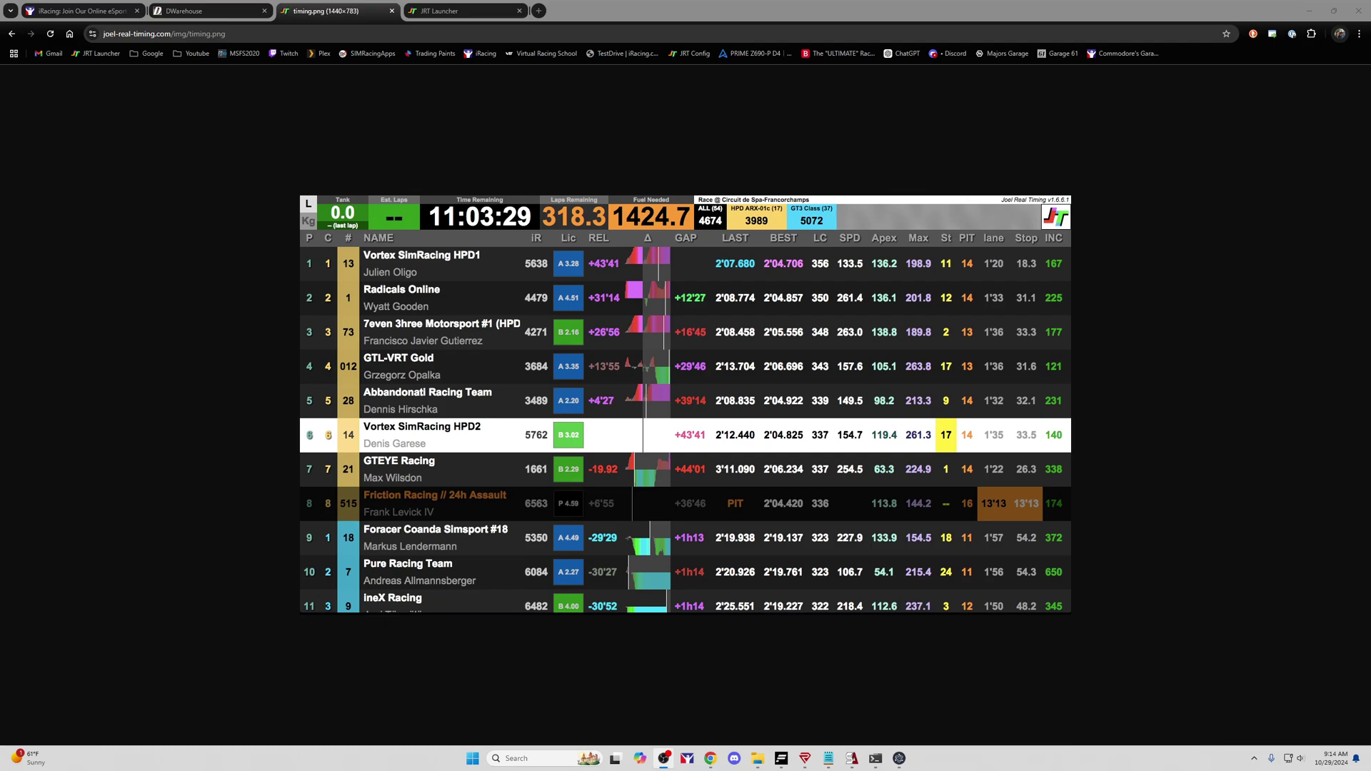
- Switch to the iRacing tab showing the "The Ultimate Racing Simulation" homepage
left_click(78, 11)
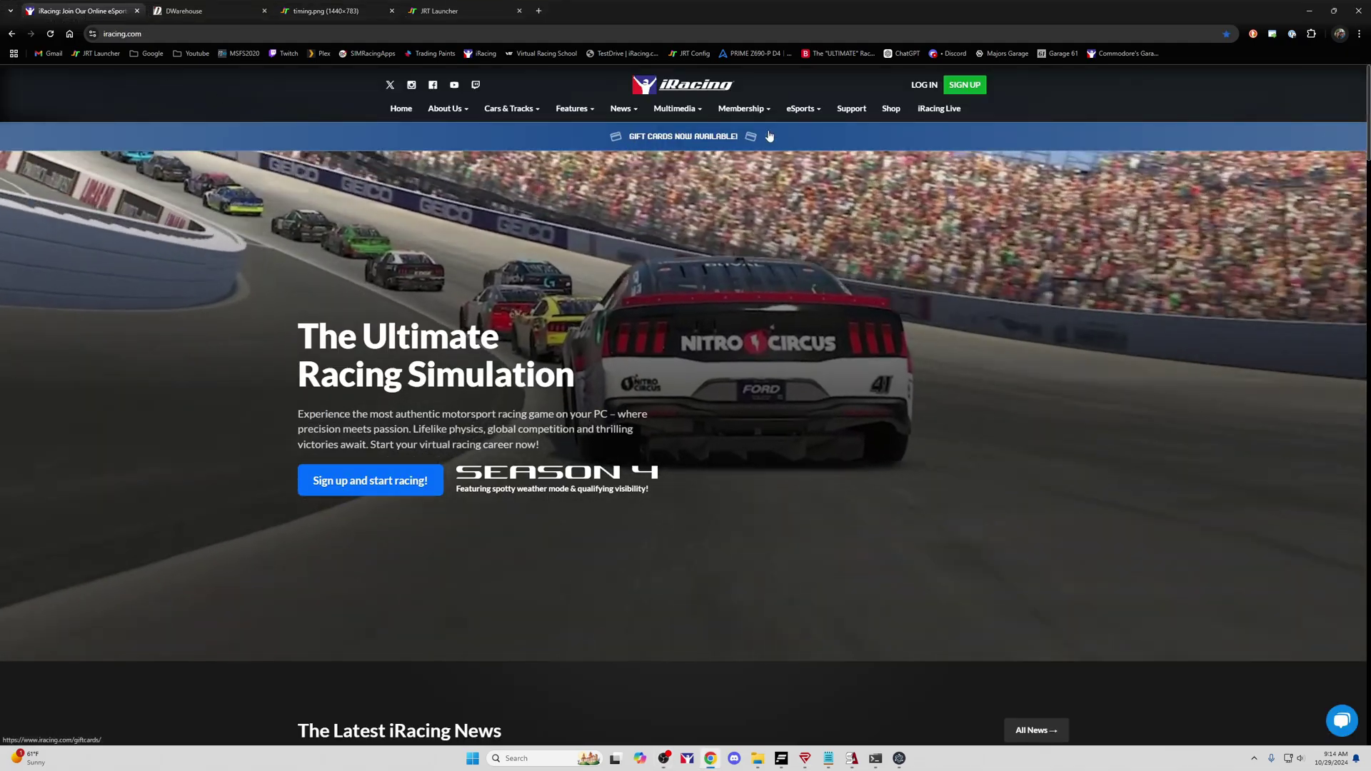